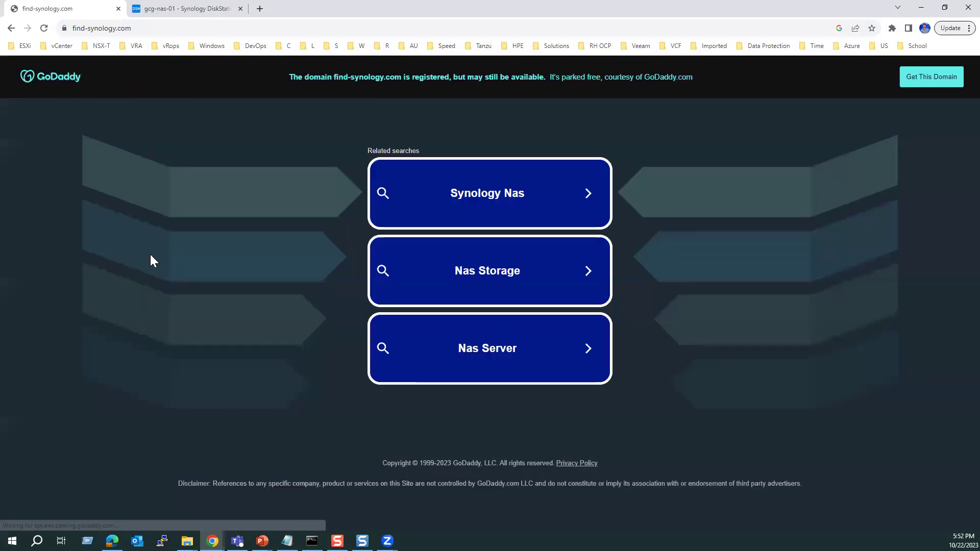
left_click(88, 29)
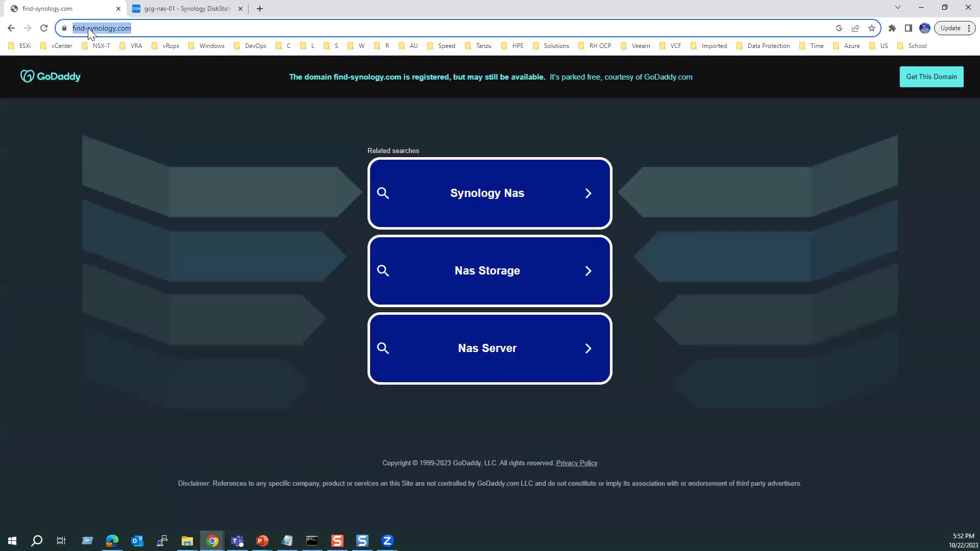
left_click(87, 28)
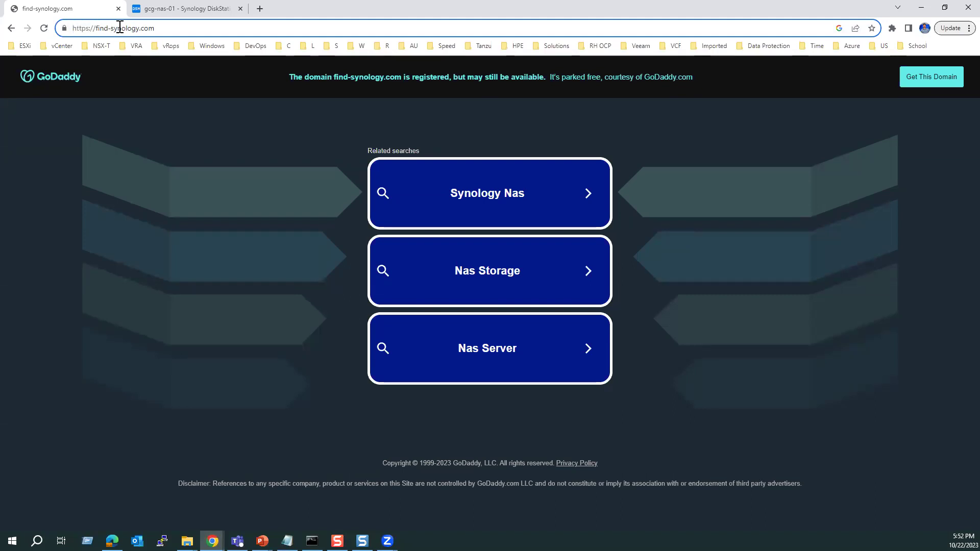
key("BackSpace")
type(".")
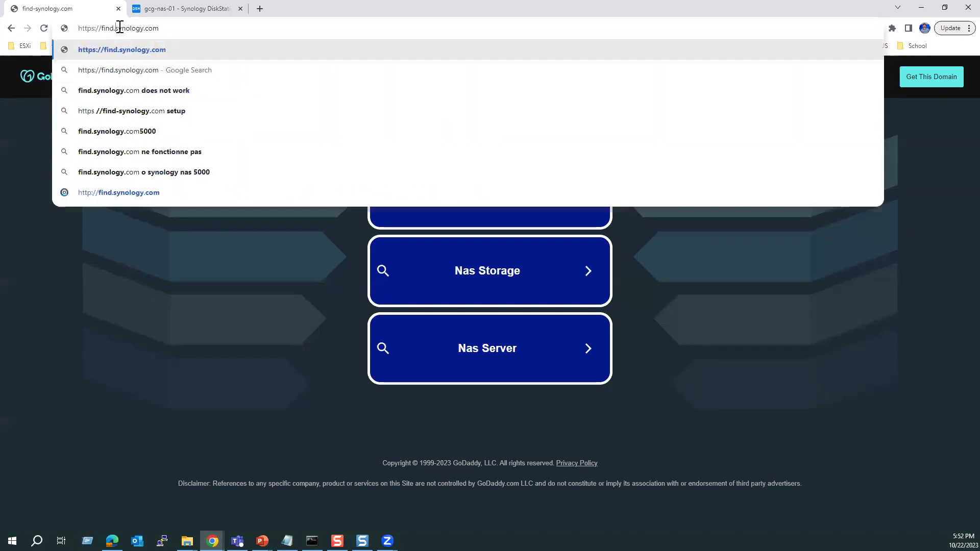
key("Return")
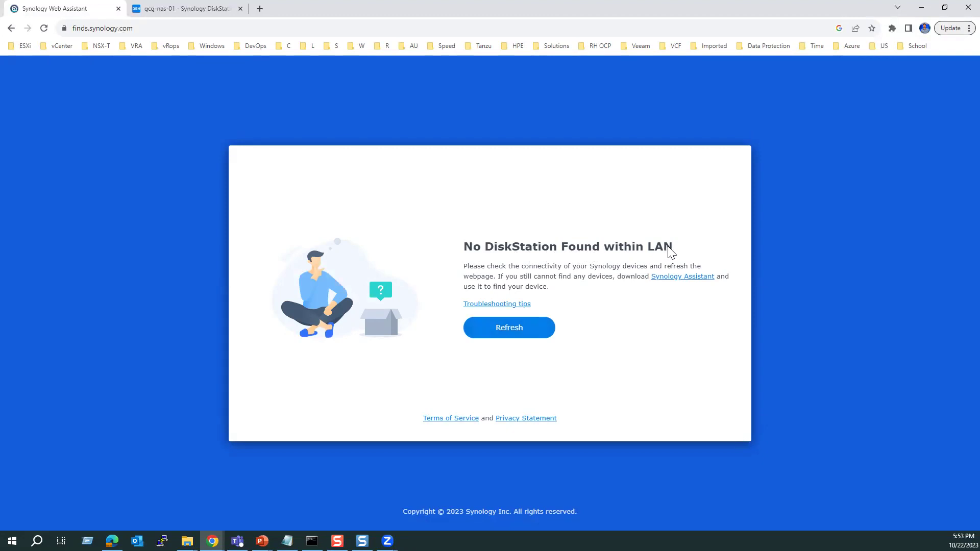
left_click(173, 32)
type("h")
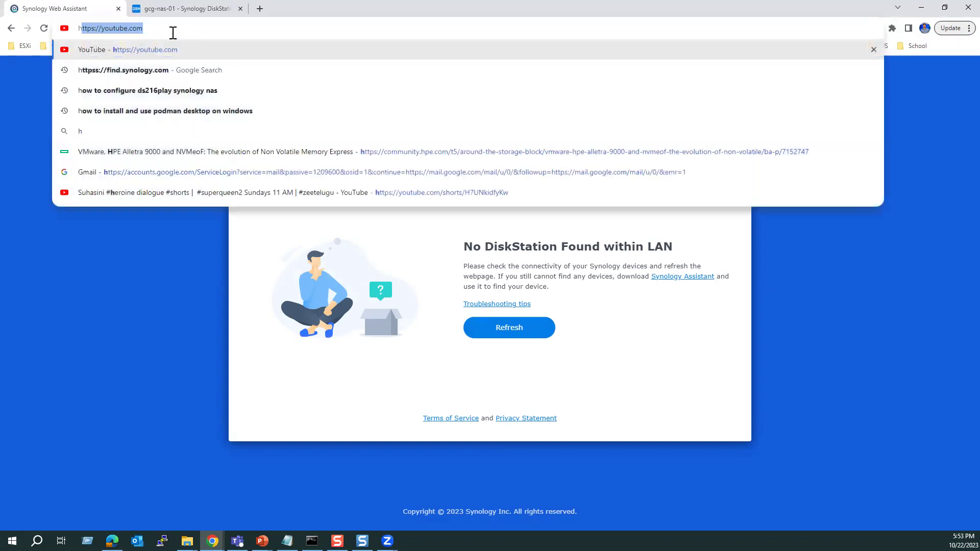
type("ttps:")
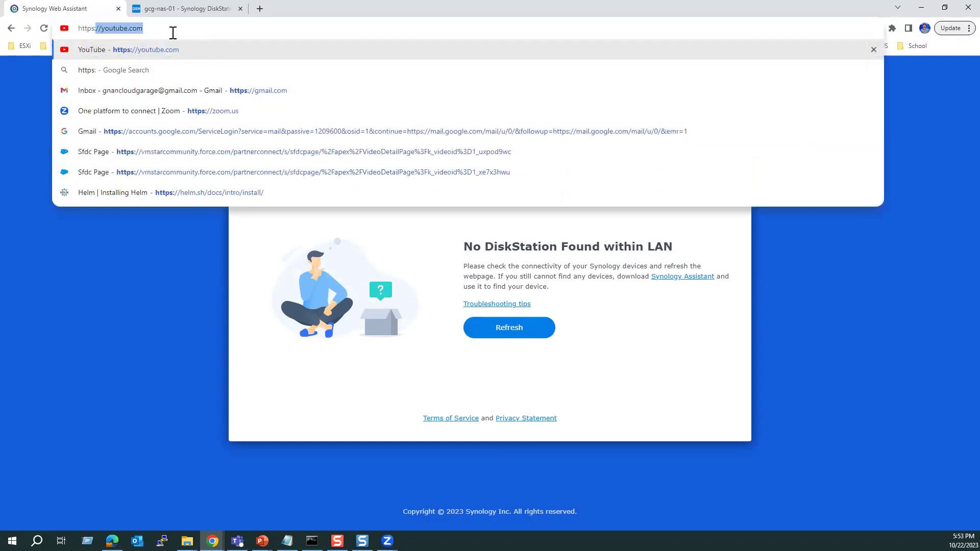
type("//d")
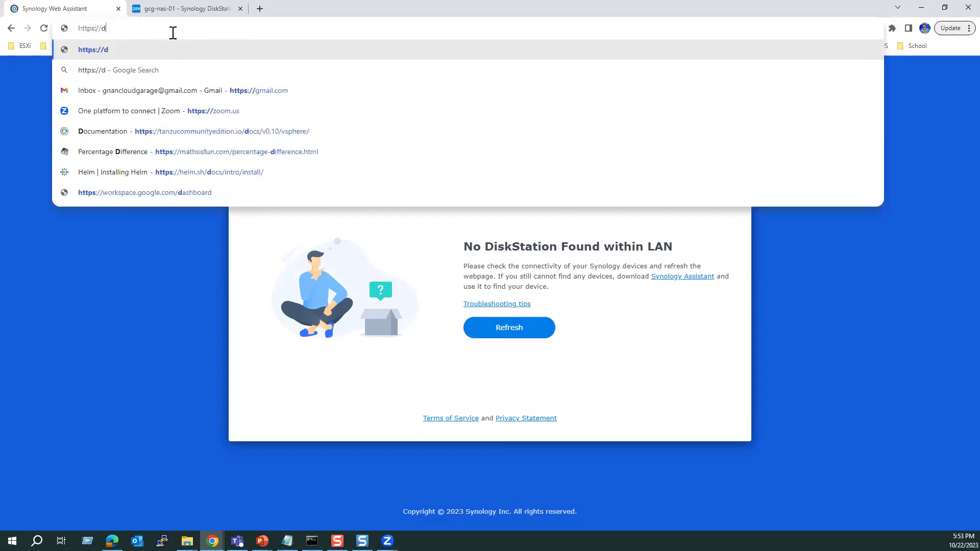
type("isksp")
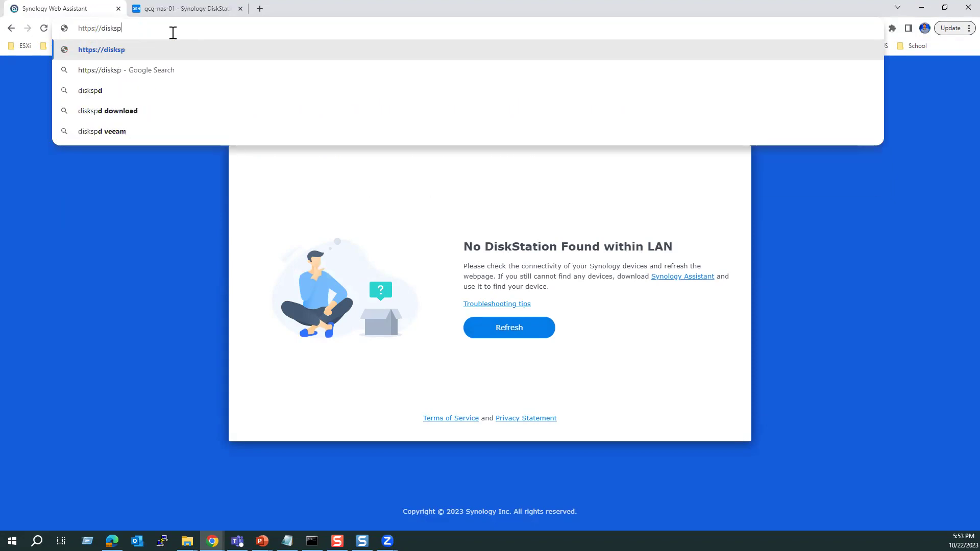
key("BackSpace")
type("tation")
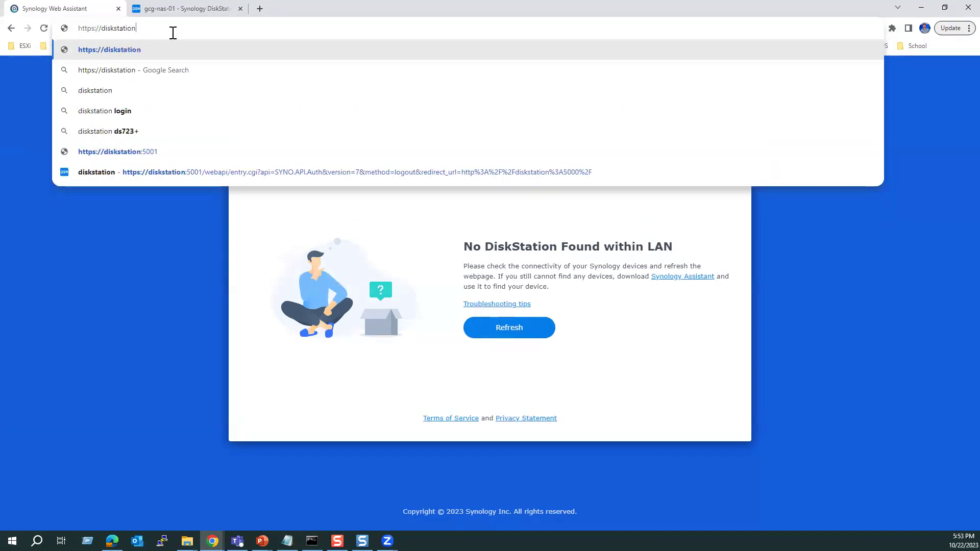
type(":50")
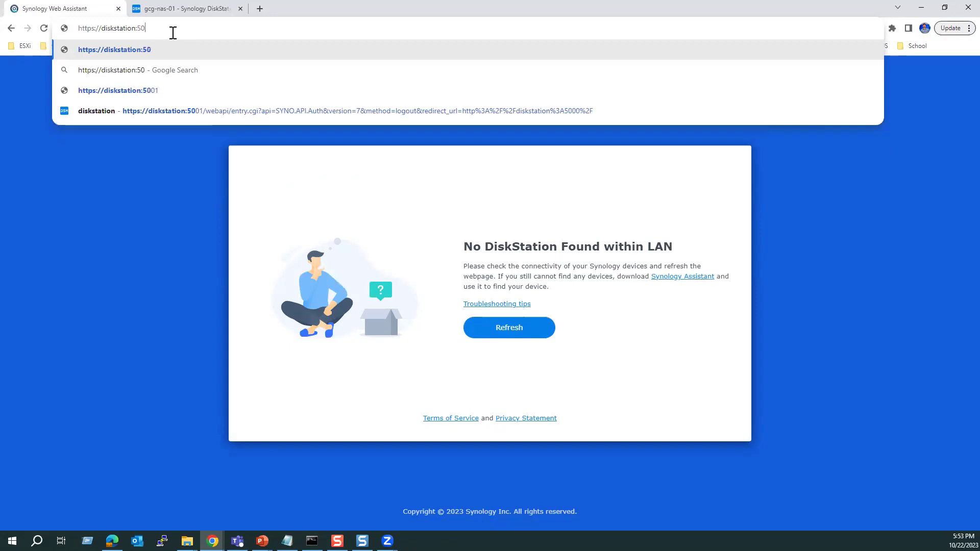
type("00")
key("Return")
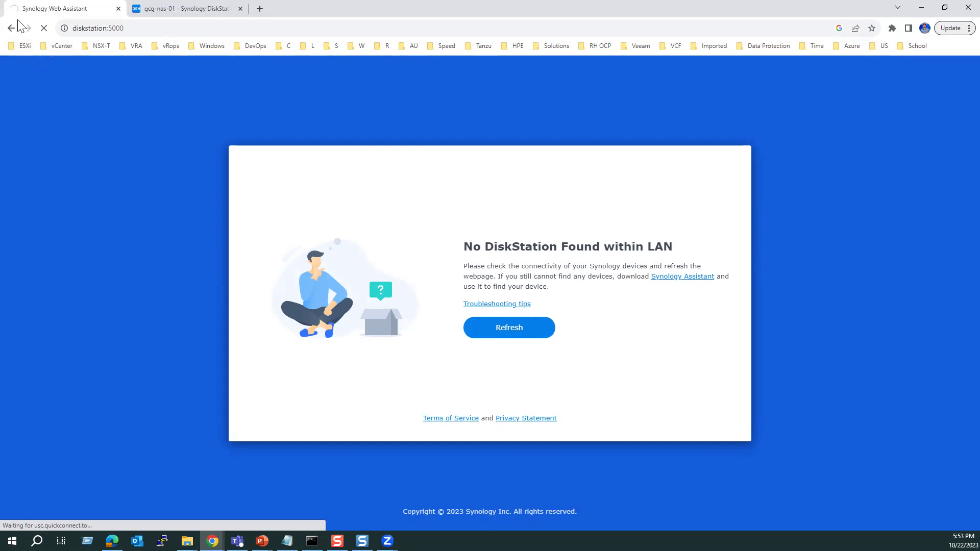
left_click(147, 31)
left_click_drag(147, 32, 64, 31)
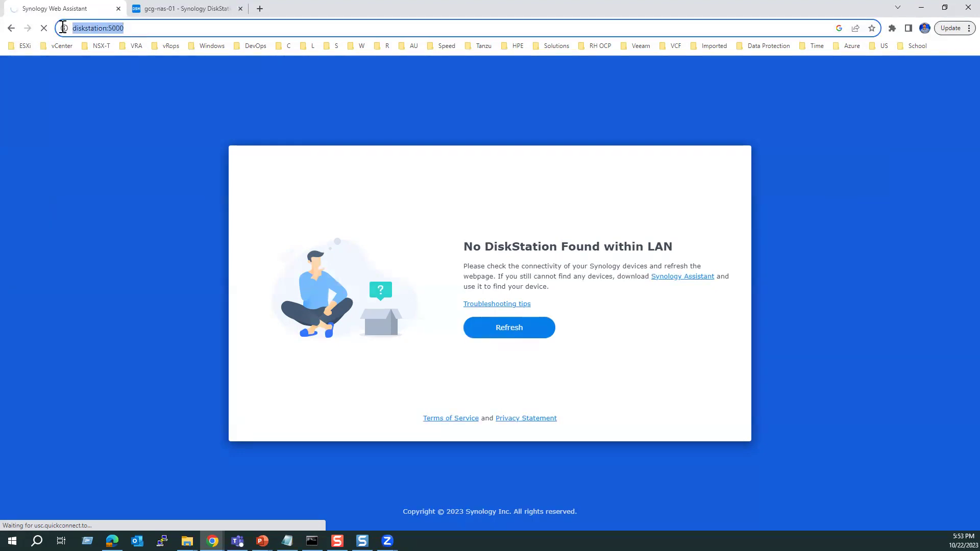
type("htt")
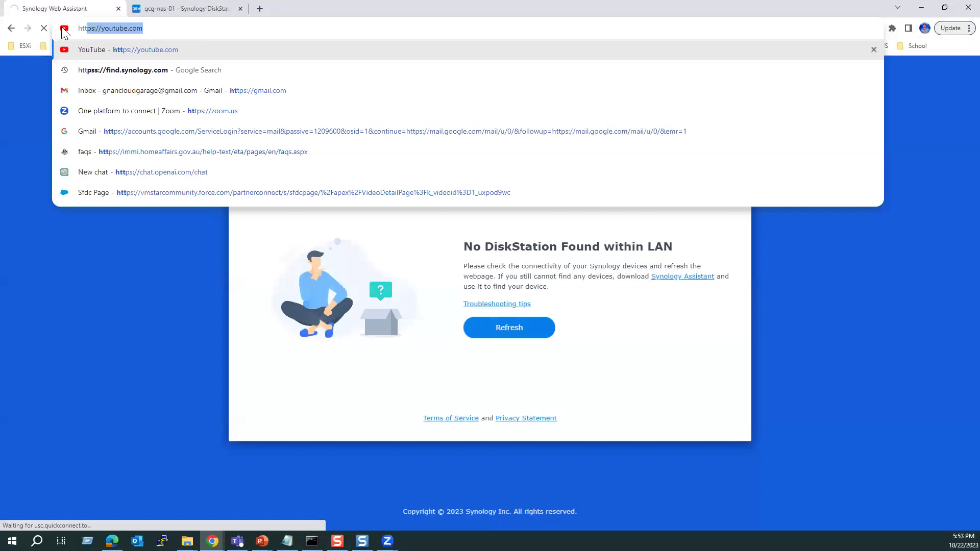
type("ps://")
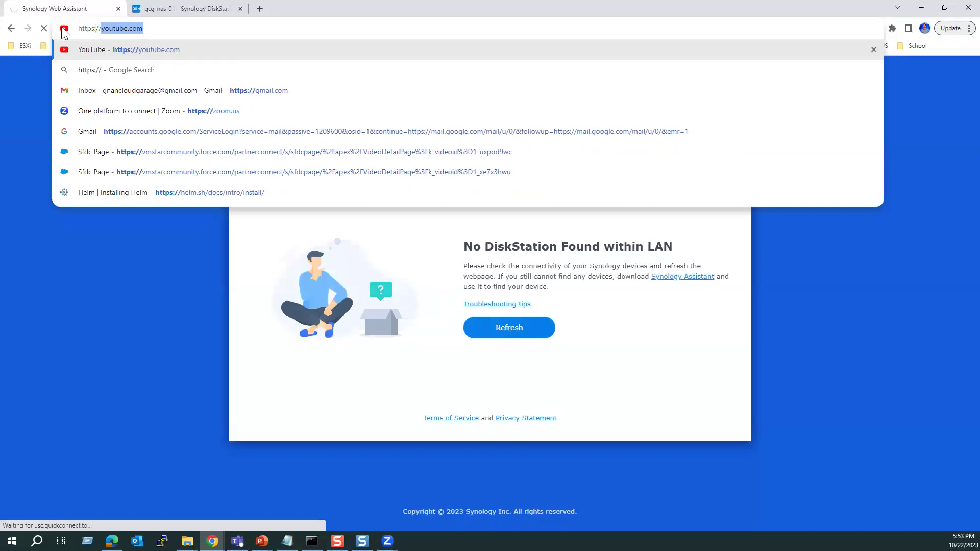
type("quic")
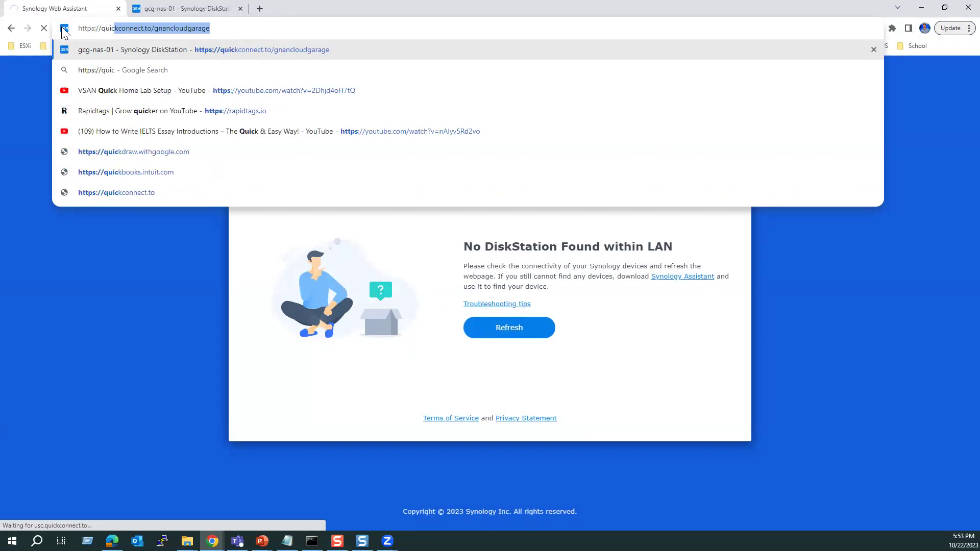
key("Right")
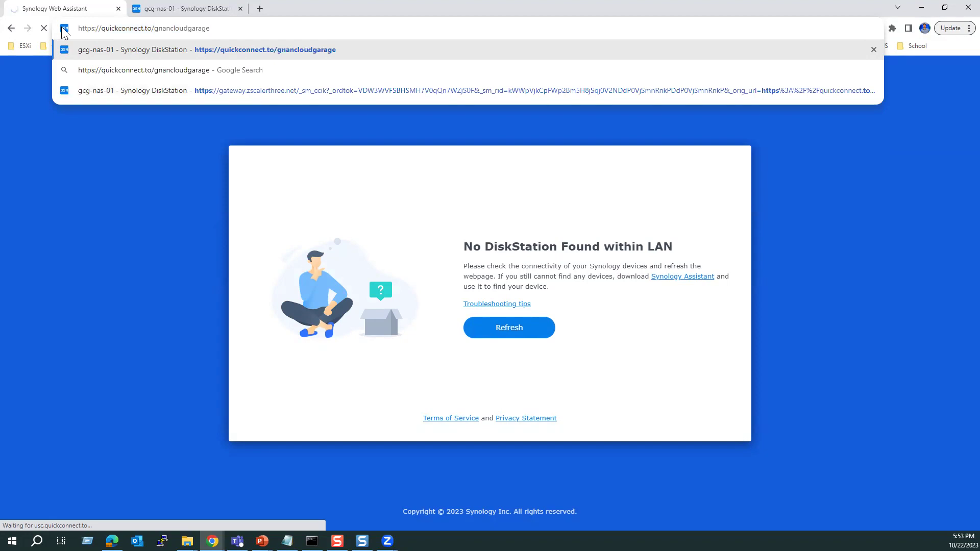
key("Return")
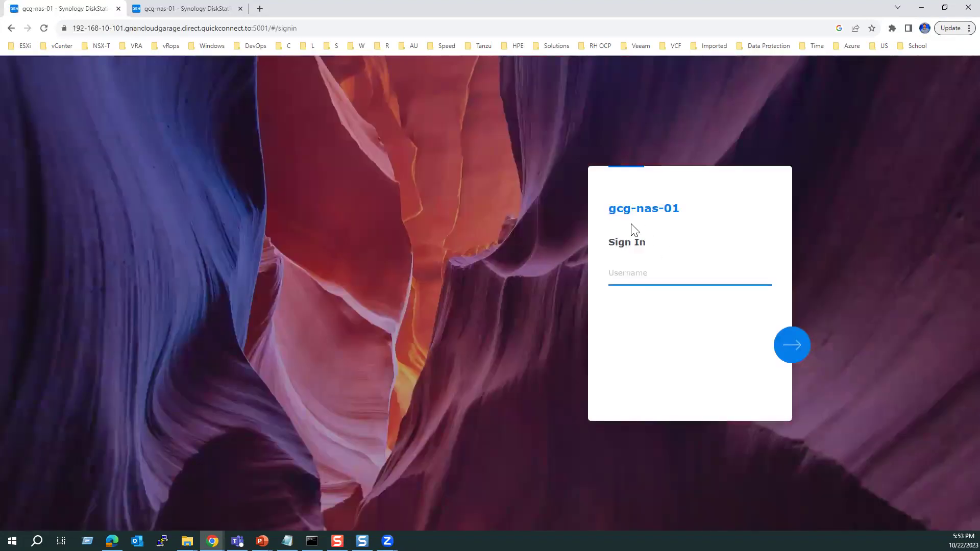
Enter the account username on the gcg-nas-01 sign-in form and continue to the password prompt.
left_click(612, 212)
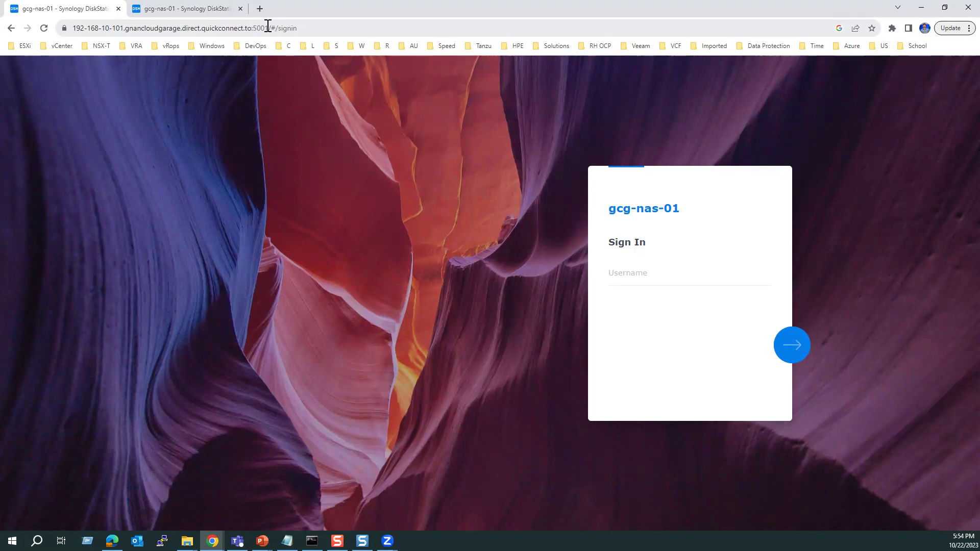
left_click(618, 277)
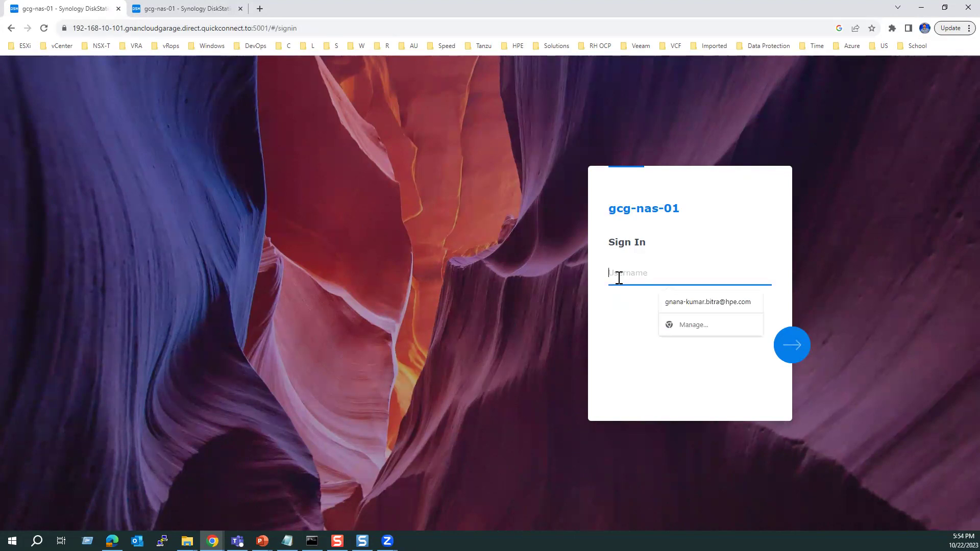
type("gnanclou")
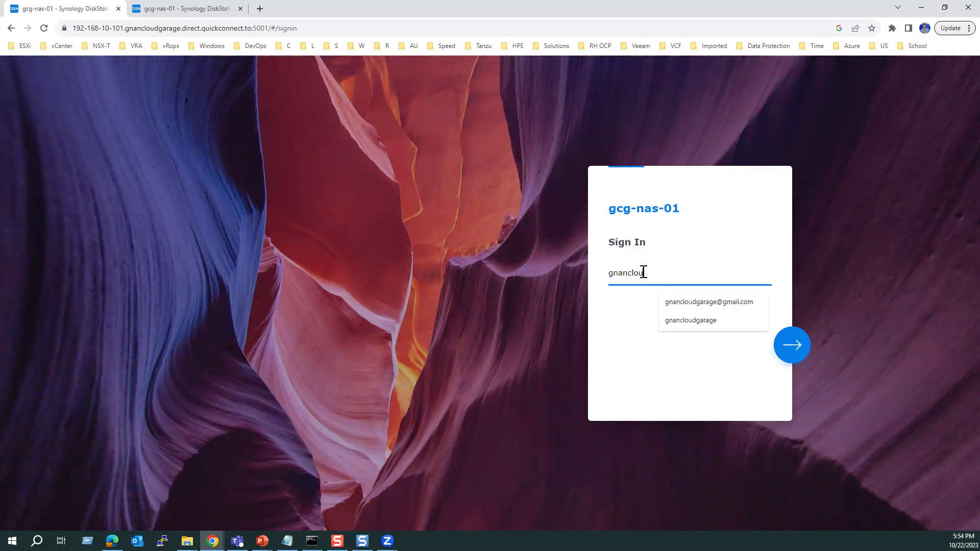
type("d")
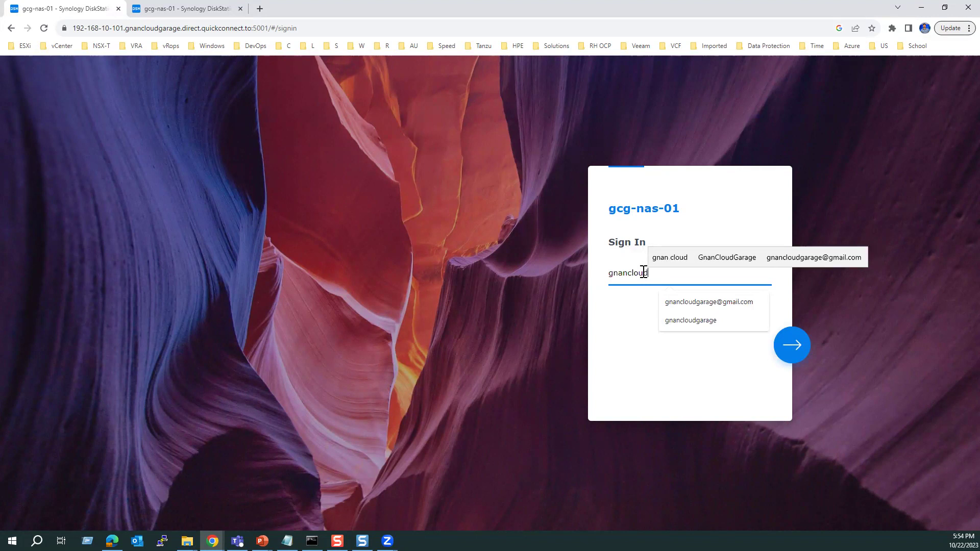
type("gar")
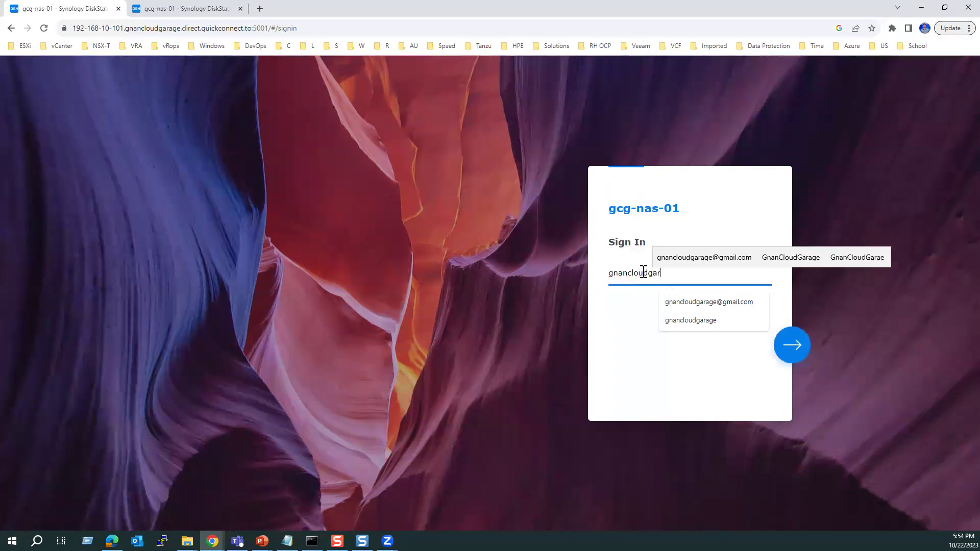
type("age")
left_click(485, 342)
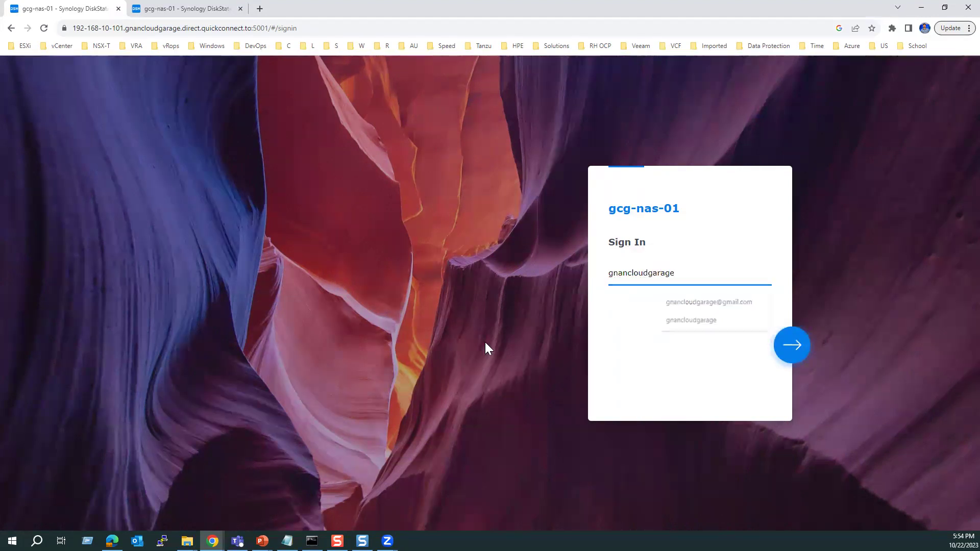
left_click(797, 347)
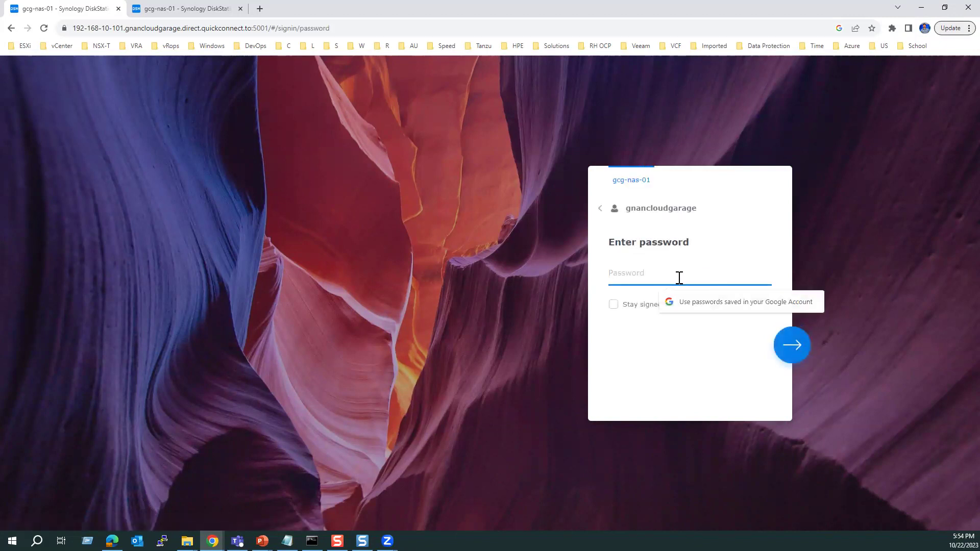
Sign in to the NAS with the account password and set the browser to never save it.
type("•••••••••")
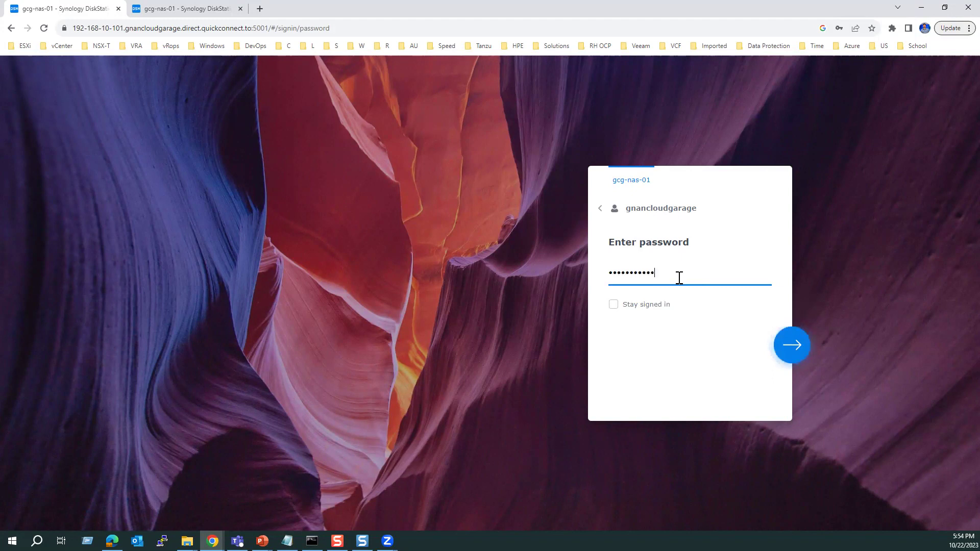
left_click(794, 353)
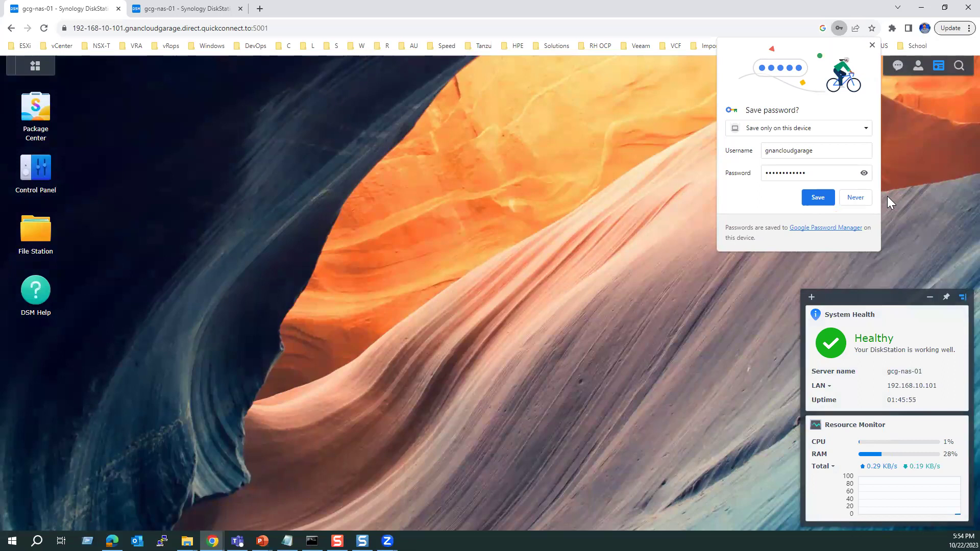
left_click(858, 198)
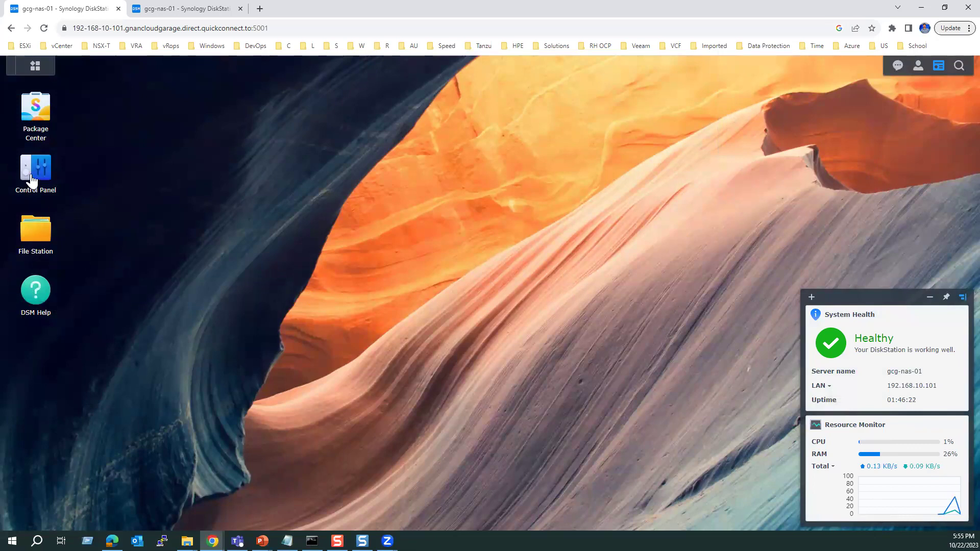
Try to create a shared folder from File Station, ending the storage pool wizard and closing the opened windows.
left_click(31, 238)
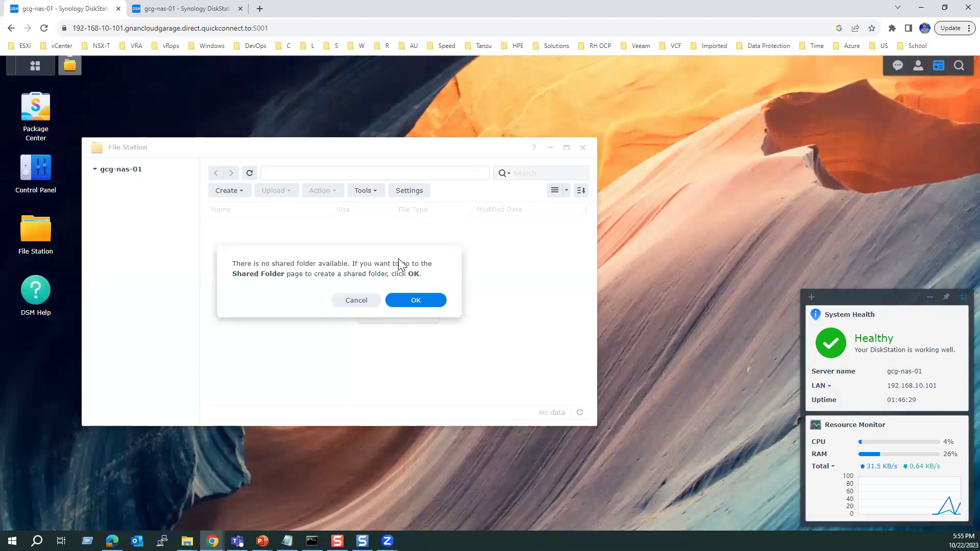
left_click(410, 302)
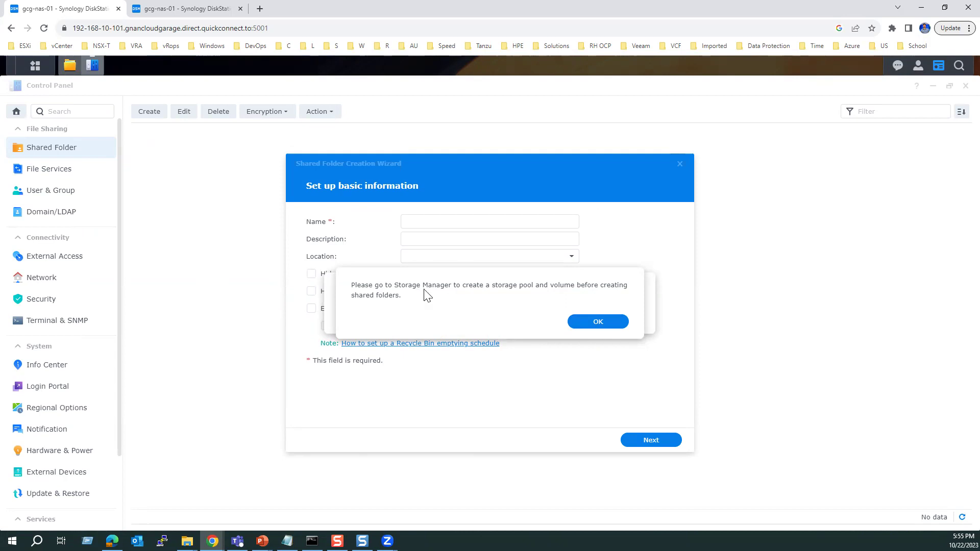
left_click(601, 322)
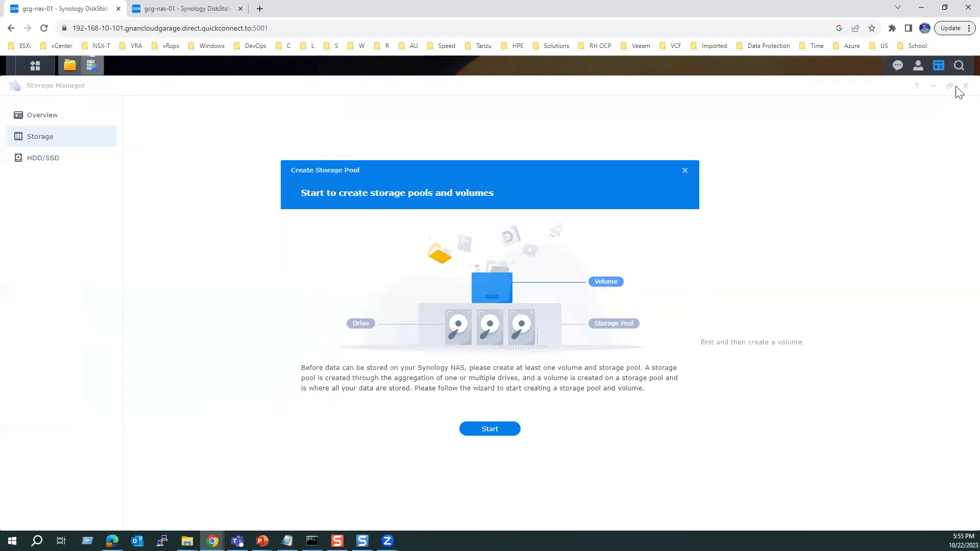
left_click(684, 172)
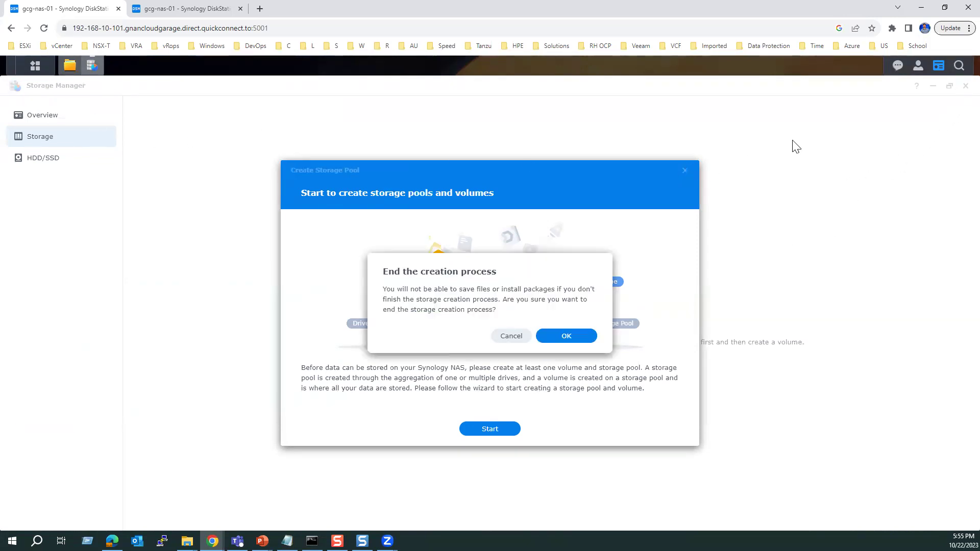
left_click(561, 336)
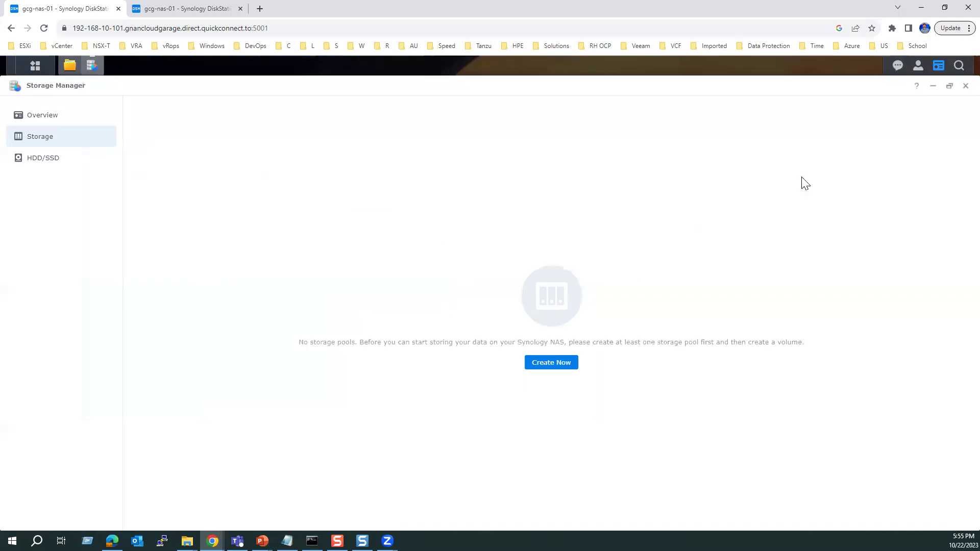
left_click(965, 86)
left_click(583, 148)
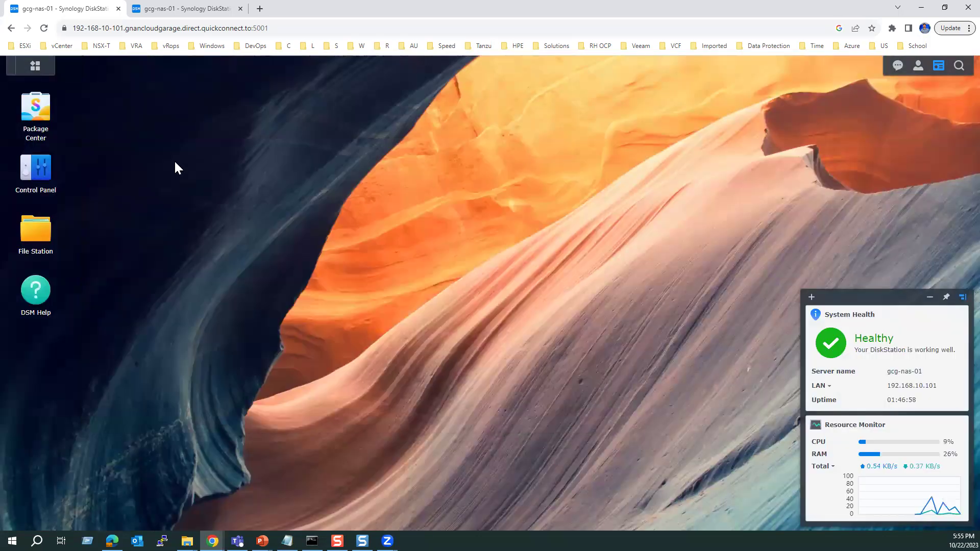
Open SAN Manager from the full list of installed NAS applications.
left_click(34, 71)
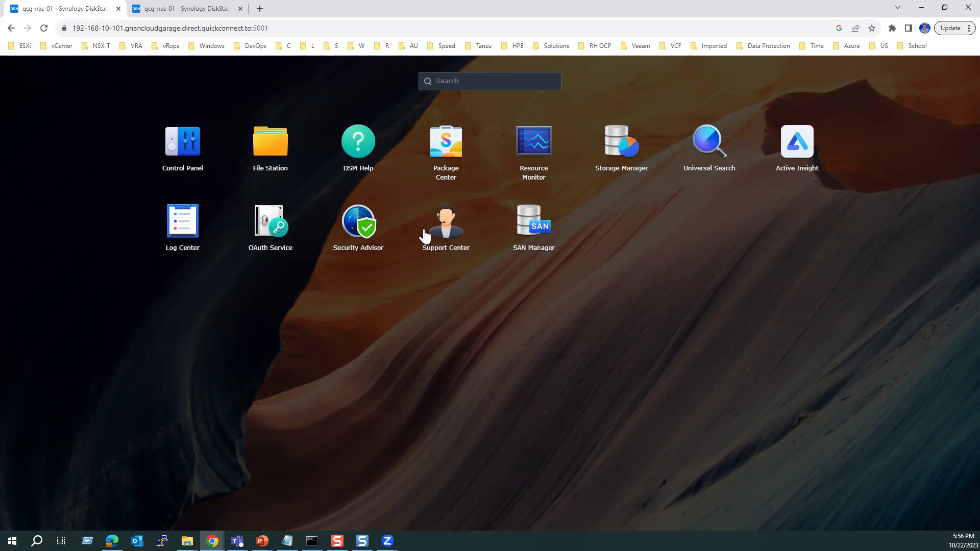
left_click(533, 223)
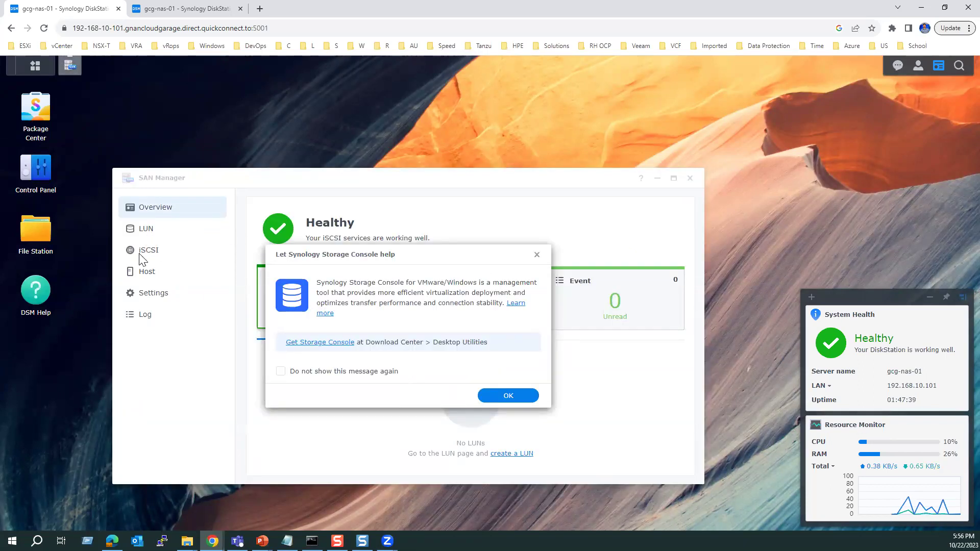
Dismiss the Storage Console notice, close SAN Manager and open Storage Manager instead.
left_click(530, 396)
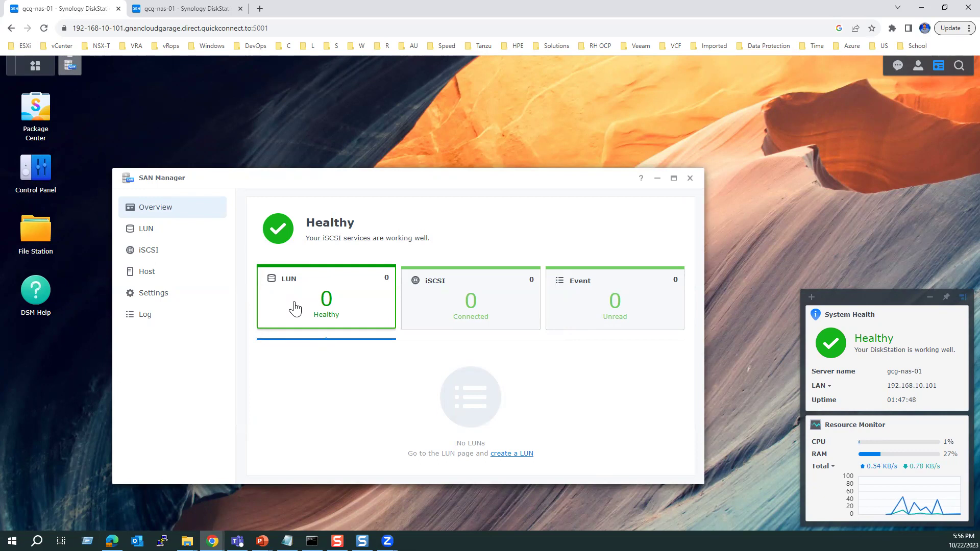
left_click(690, 178)
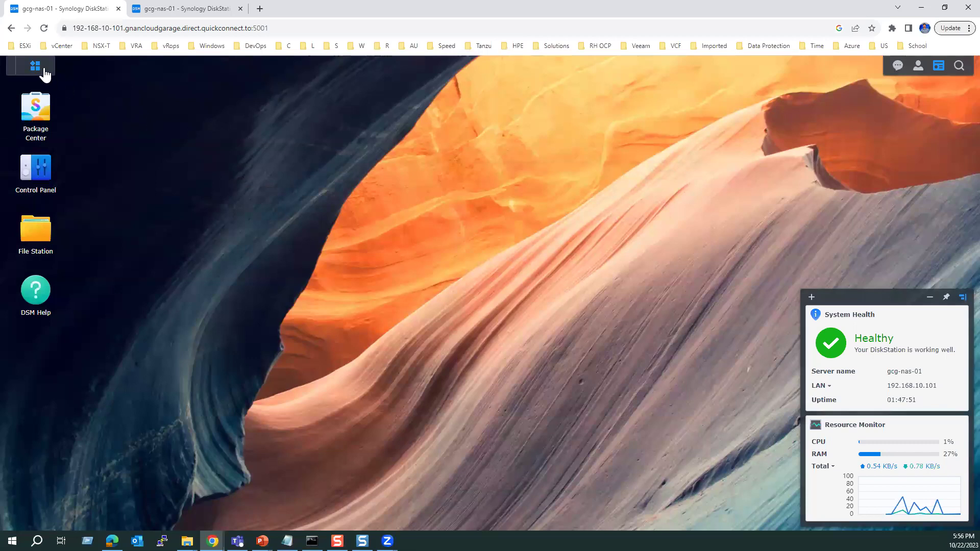
left_click(37, 68)
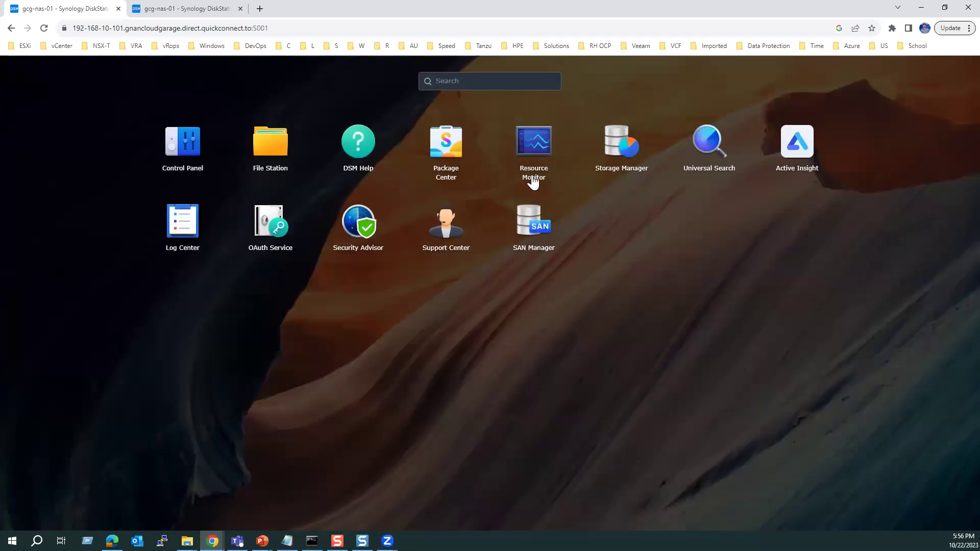
left_click(621, 145)
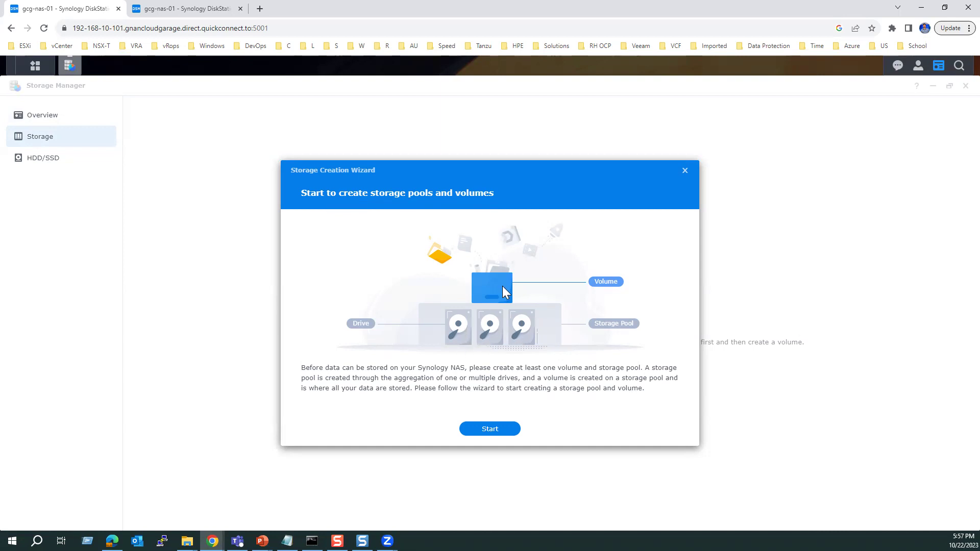
Start creating a storage pool and volume, choosing SHR as the RAID type.
left_click(486, 433)
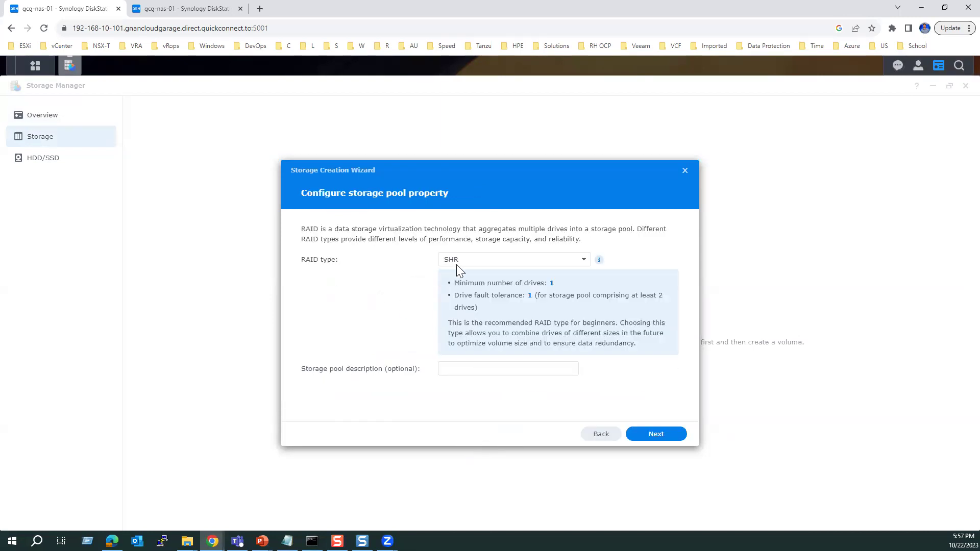
left_click(584, 261)
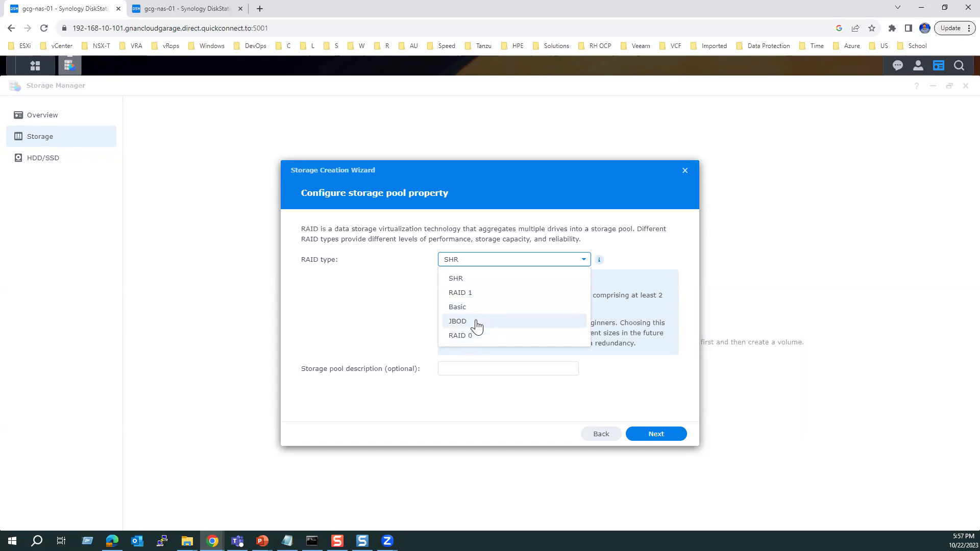
left_click(492, 279)
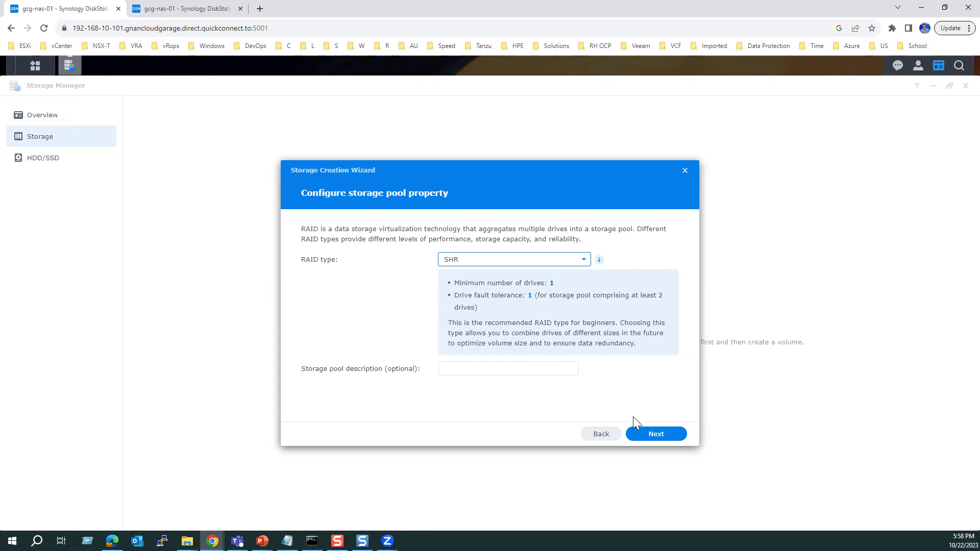
left_click(651, 435)
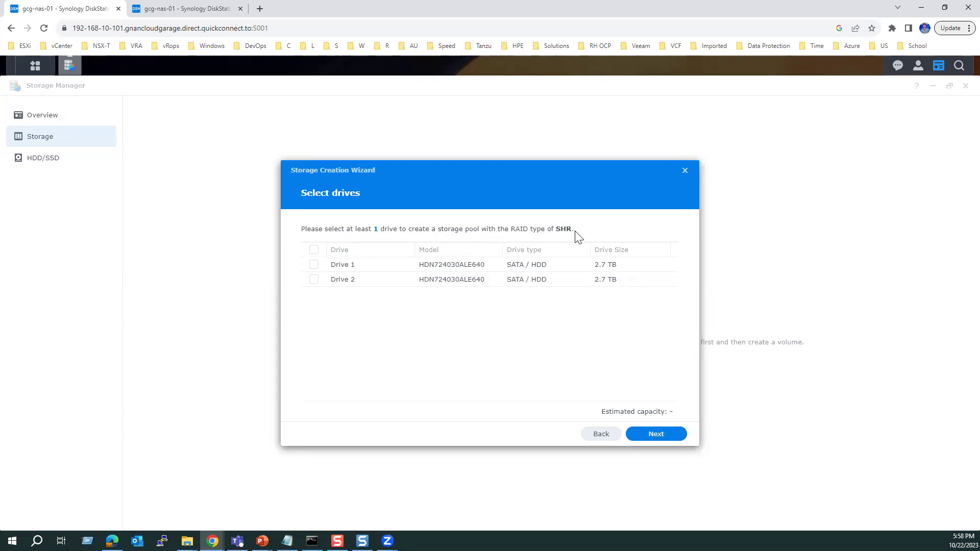
Select both Drive 1 and Drive 2 for the pool, accept the bad-sector risk and skip the drive check.
left_click(315, 250)
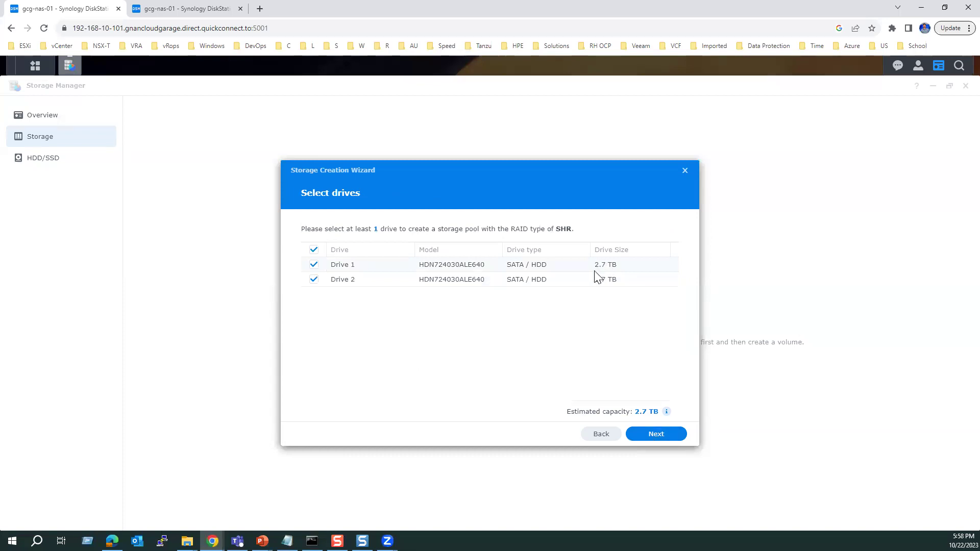
left_click(669, 437)
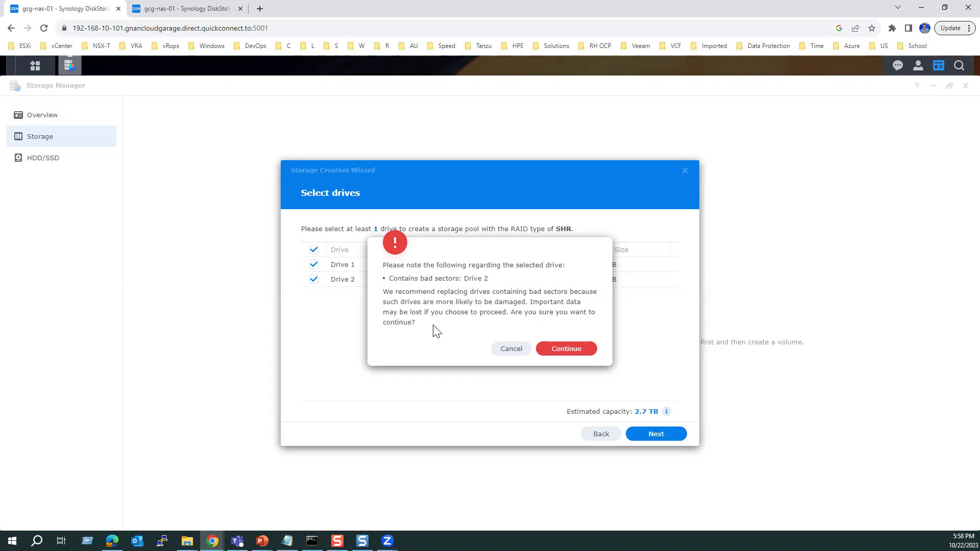
left_click(557, 347)
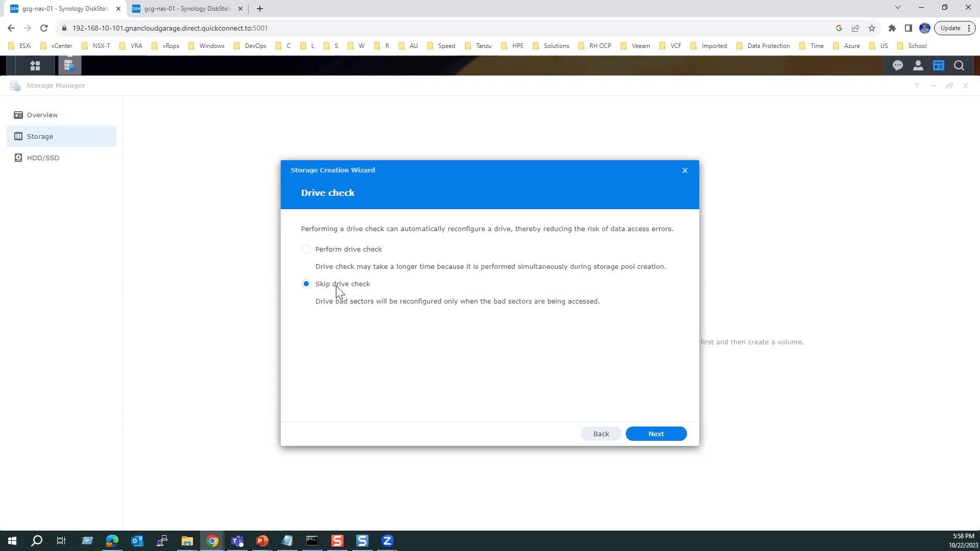
left_click(660, 436)
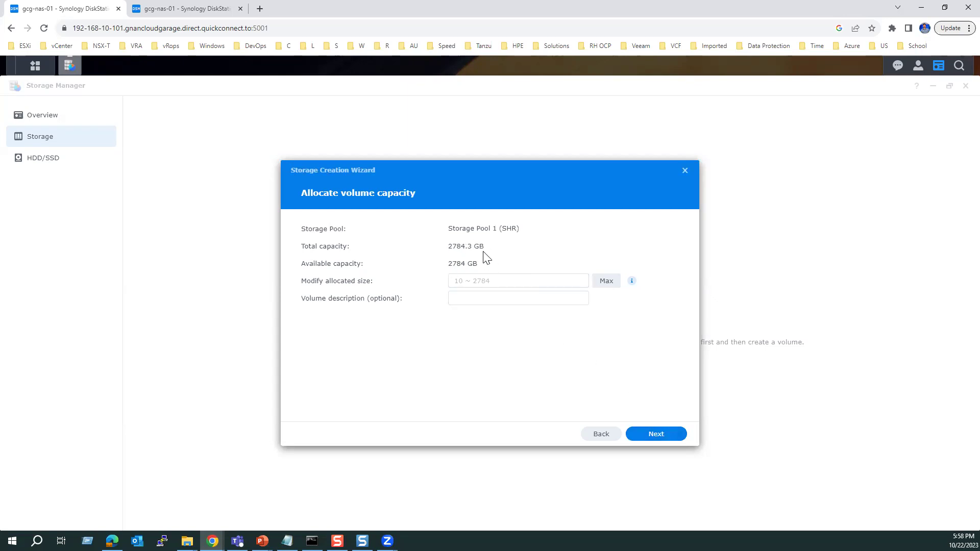
Try to use the Basic RAID type with both drives, returning to the storage pool properties.
left_click(602, 435)
left_click(601, 434)
left_click(602, 434)
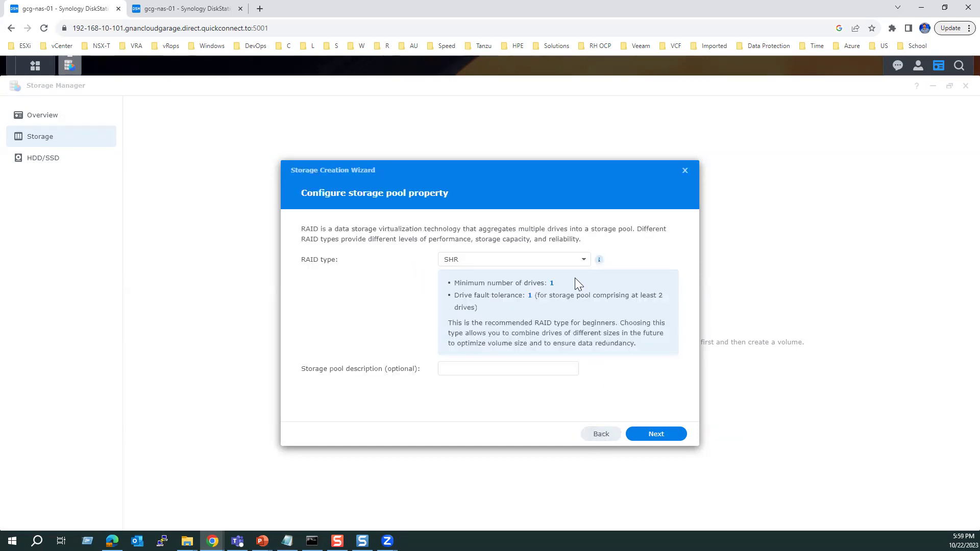
left_click(582, 262)
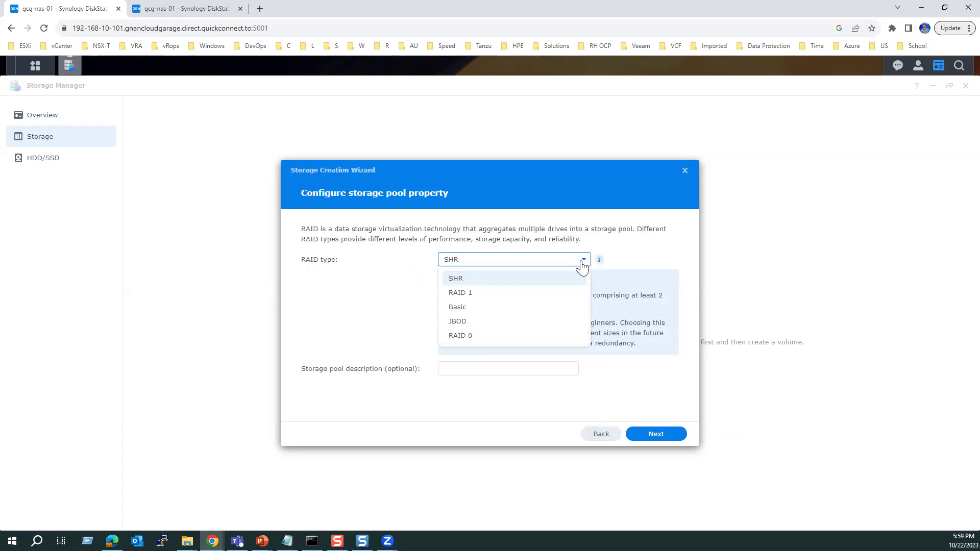
left_click(526, 309)
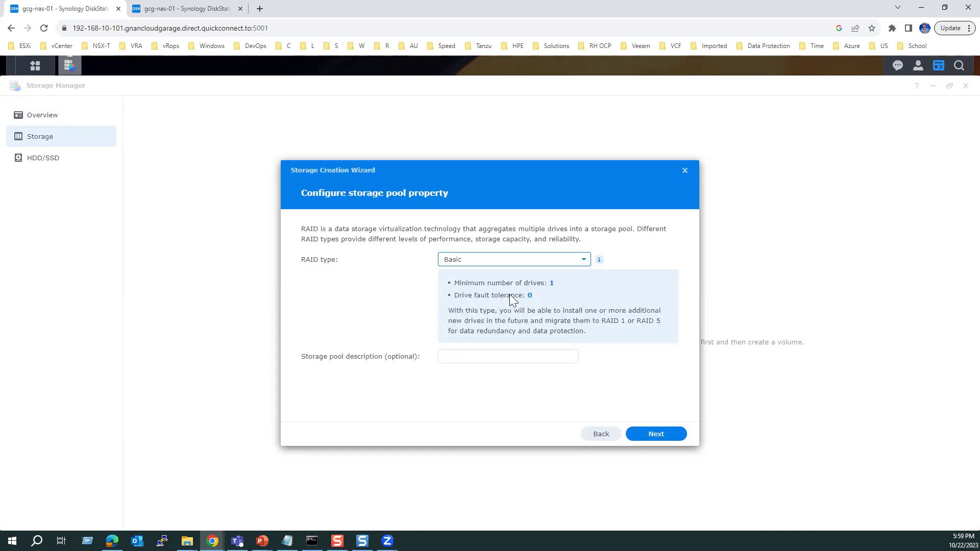
left_click(646, 436)
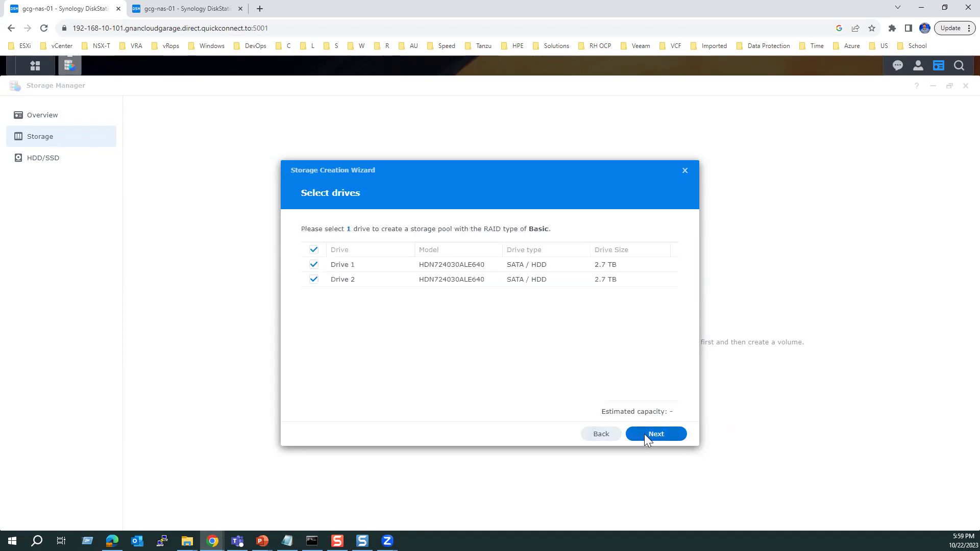
left_click(644, 434)
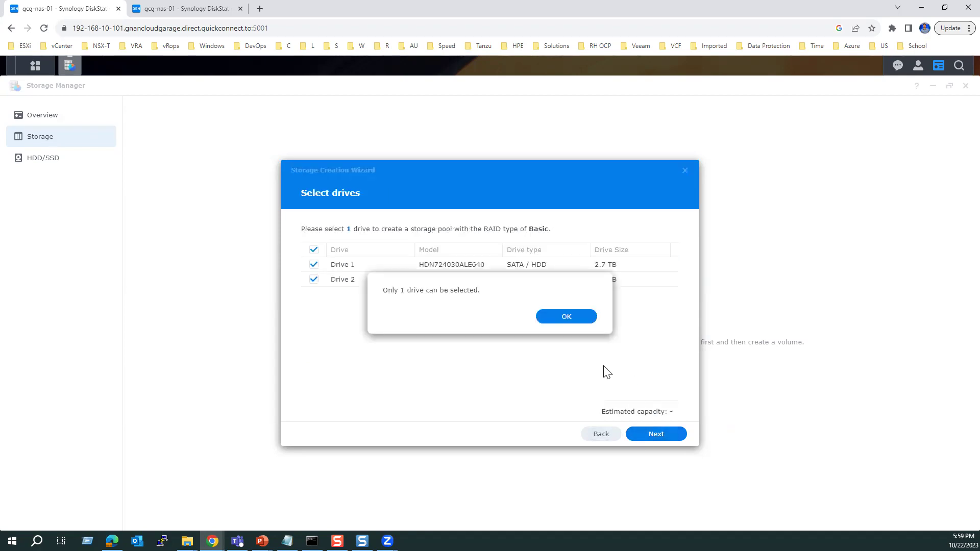
left_click(565, 318)
left_click(602, 439)
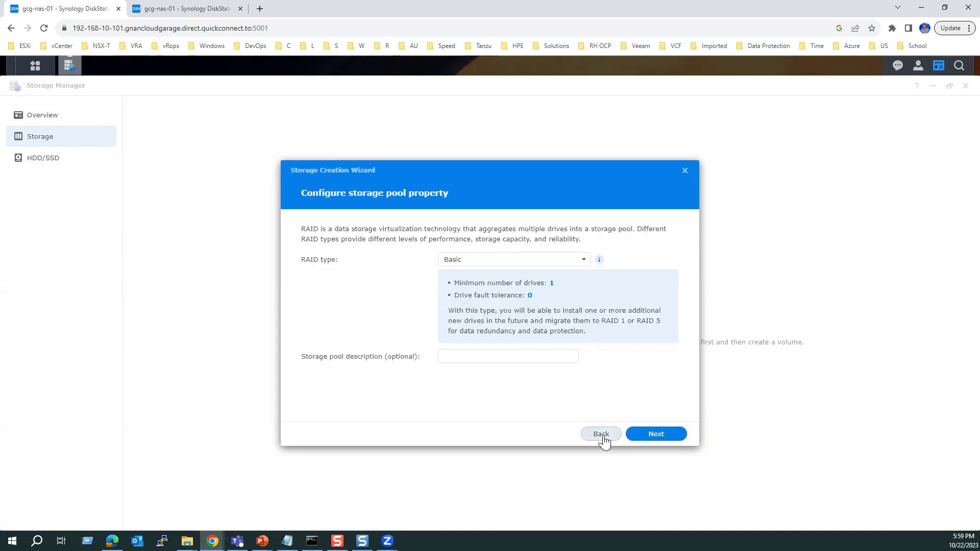
Set the storage pool's RAID type to JBOD and continue with both drives despite the bad-sector risk.
left_click(582, 263)
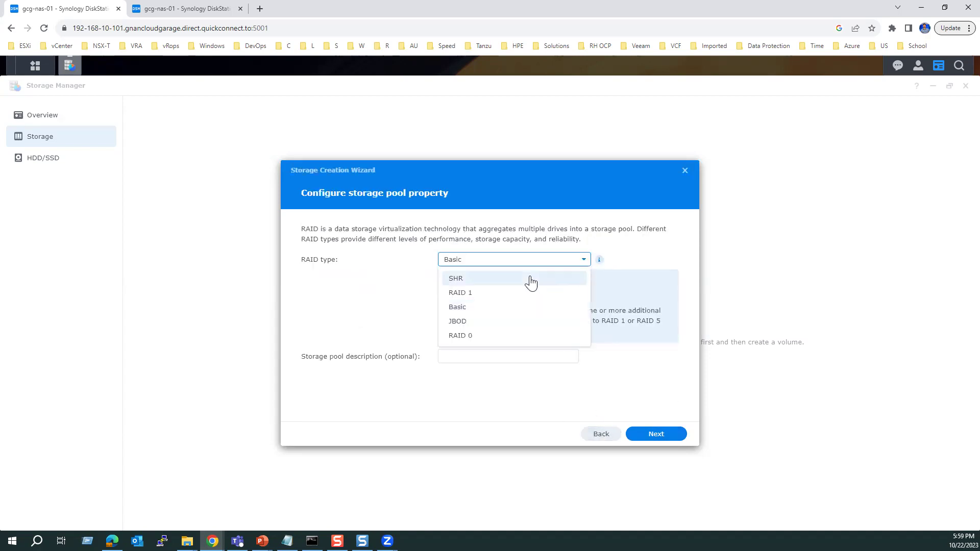
left_click(463, 321)
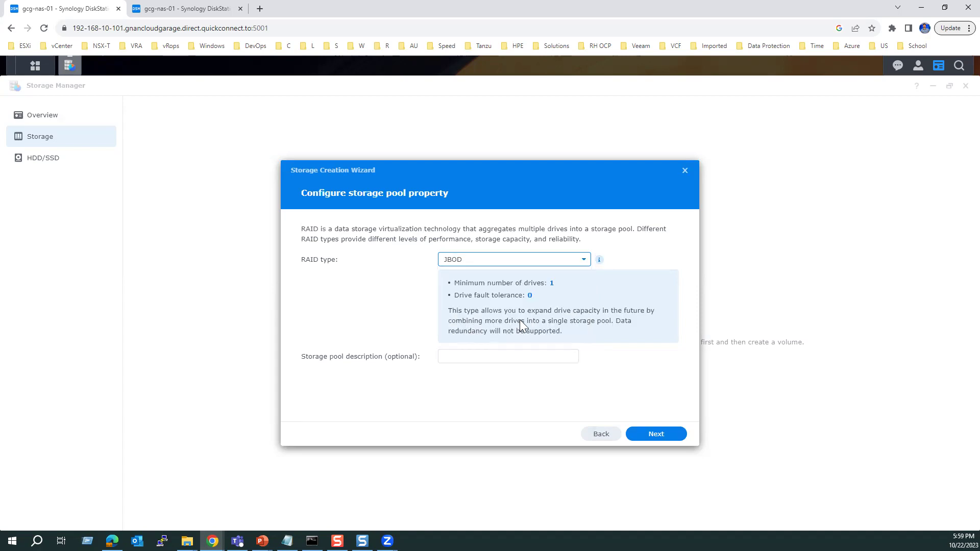
left_click(658, 435)
left_click(658, 435)
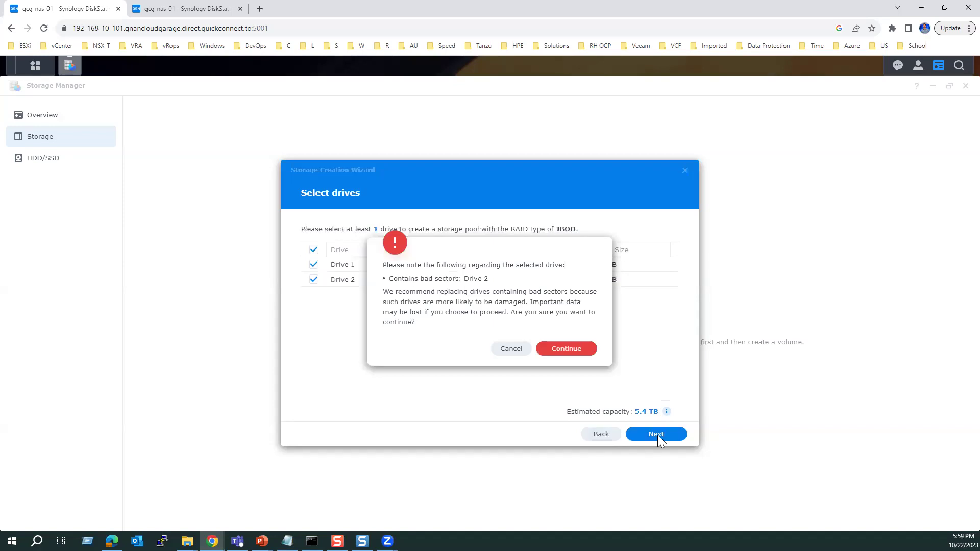
left_click(542, 347)
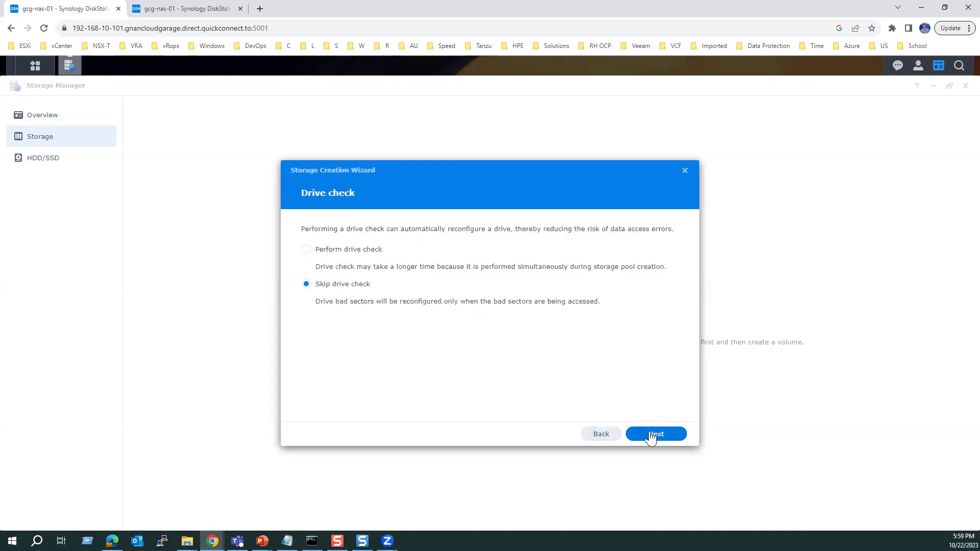
Recheck the JBOD pool's drive selection, then proceed to volume allocation with the drive check skipped.
left_click(605, 437)
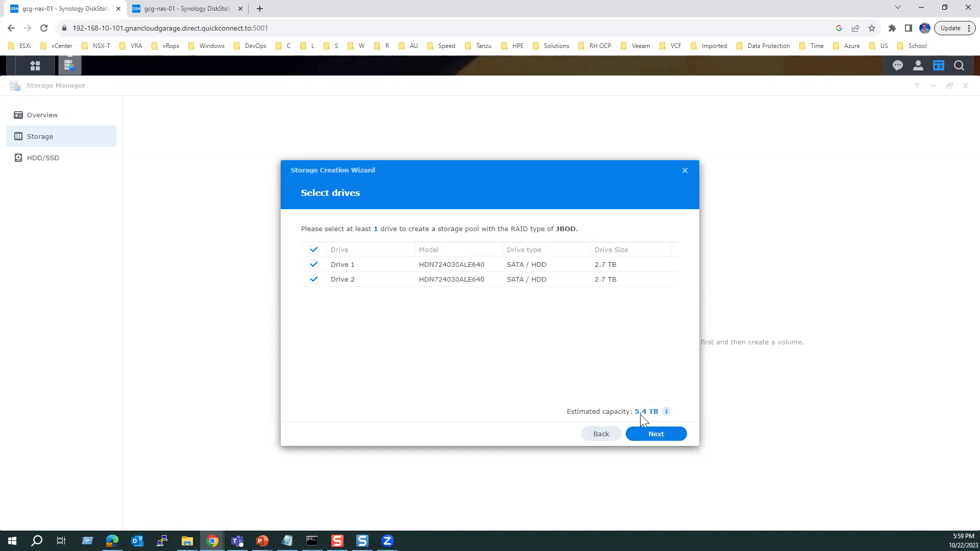
left_click(658, 434)
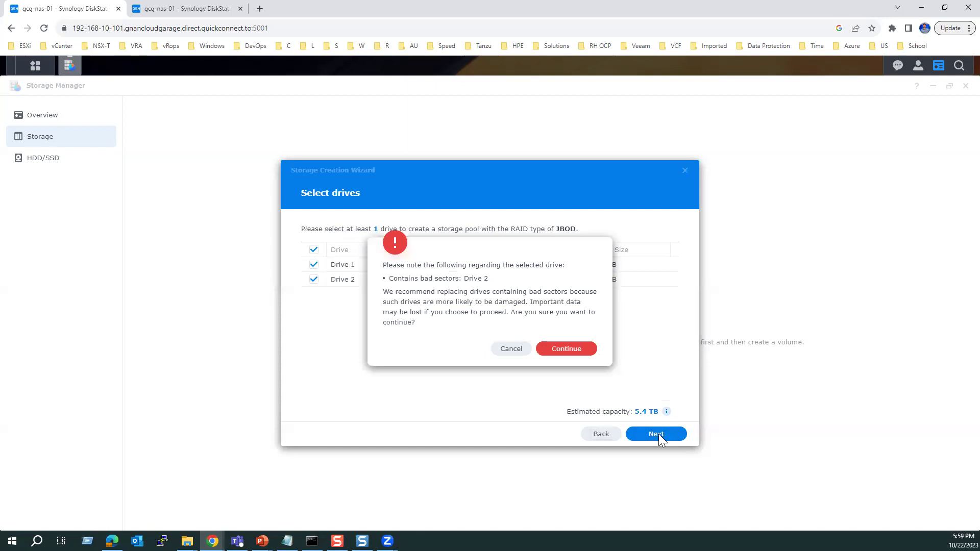
left_click(564, 347)
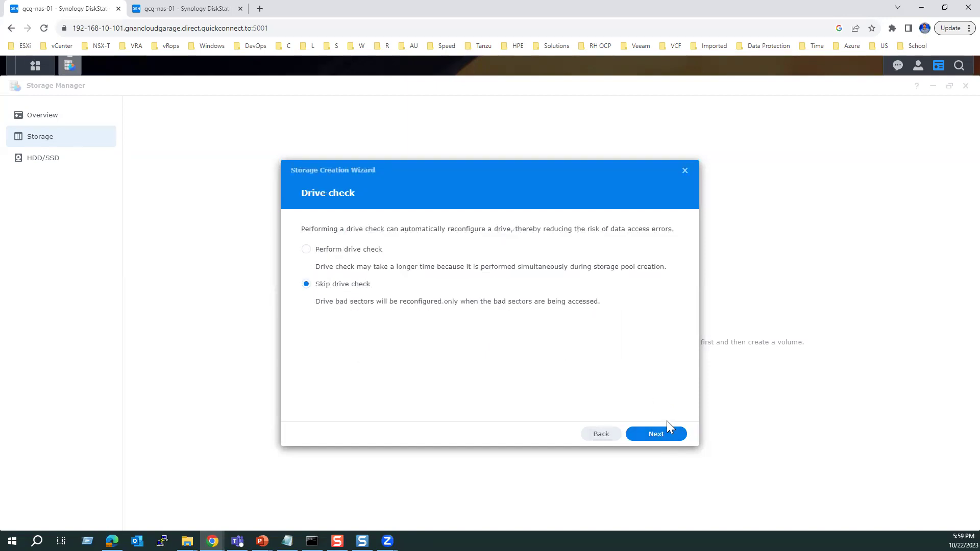
left_click(661, 437)
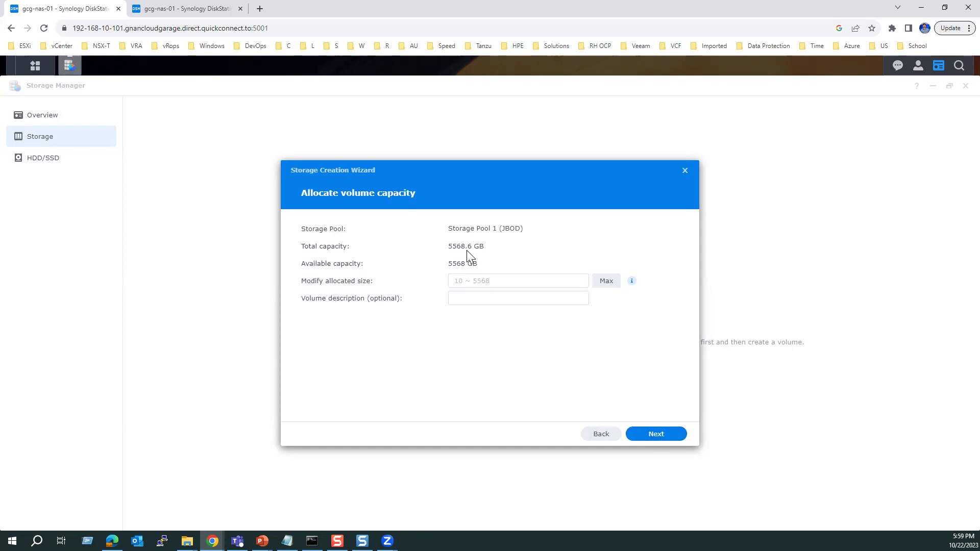
Allocate 5568 GB to the volume, describe it as gcg-nas-01 and proceed to the settings summary.
left_click(663, 437)
left_click(521, 285)
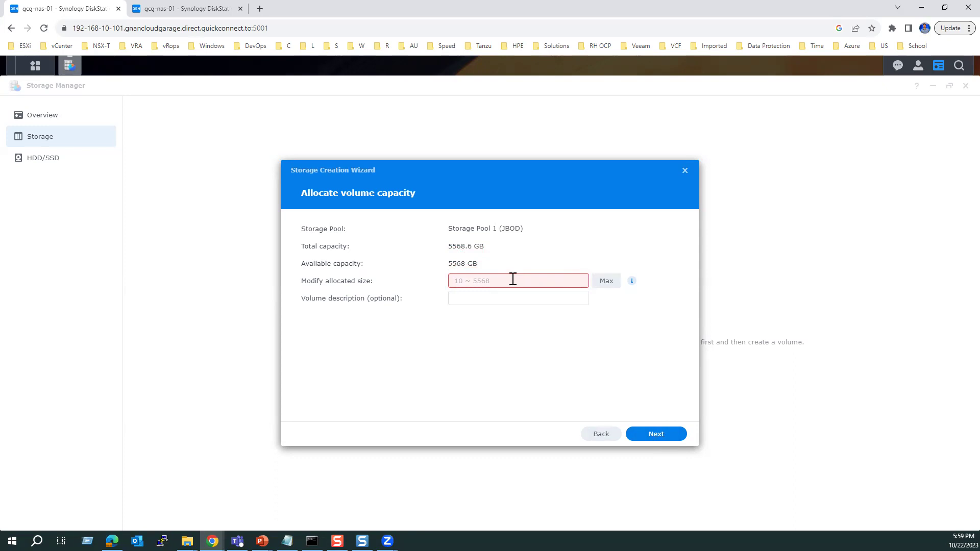
type("5568")
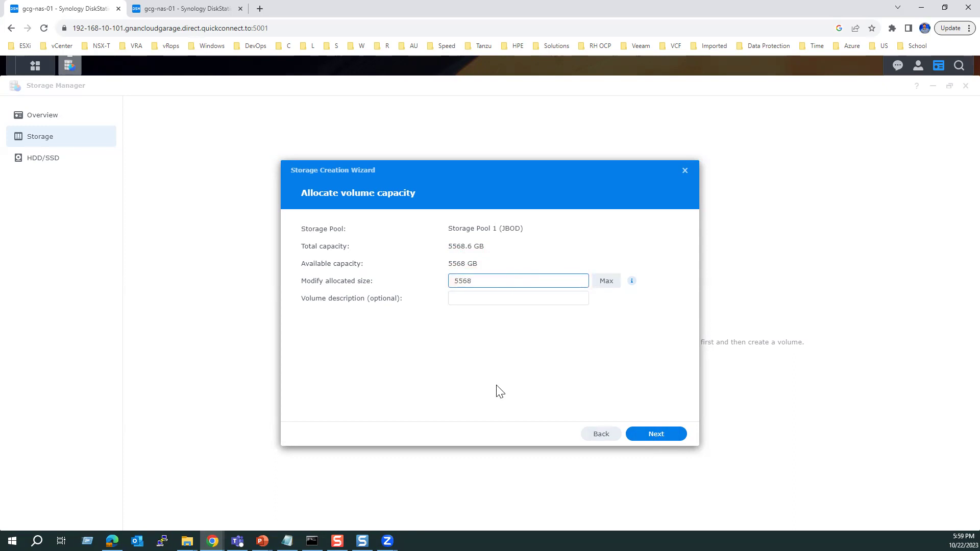
left_click(467, 299)
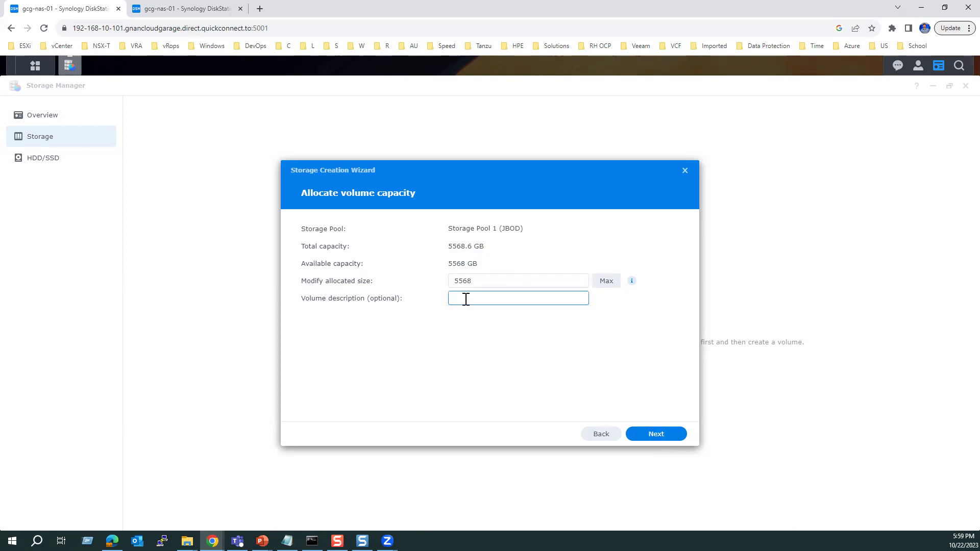
type("gcg-nas-01")
left_click(663, 435)
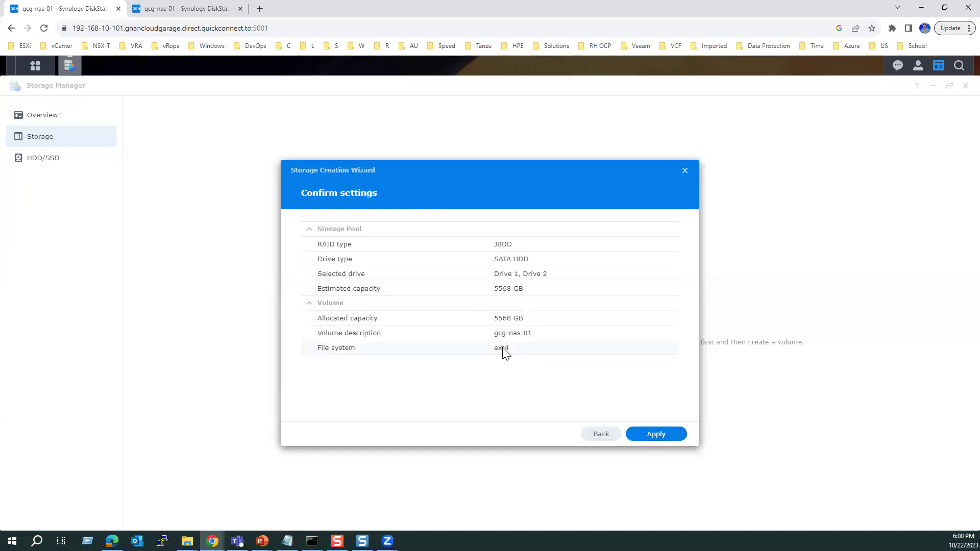
Return to the wizard's start page, recheck the RAID type options and proceed to drive selection with JBOD kept.
left_click(599, 437)
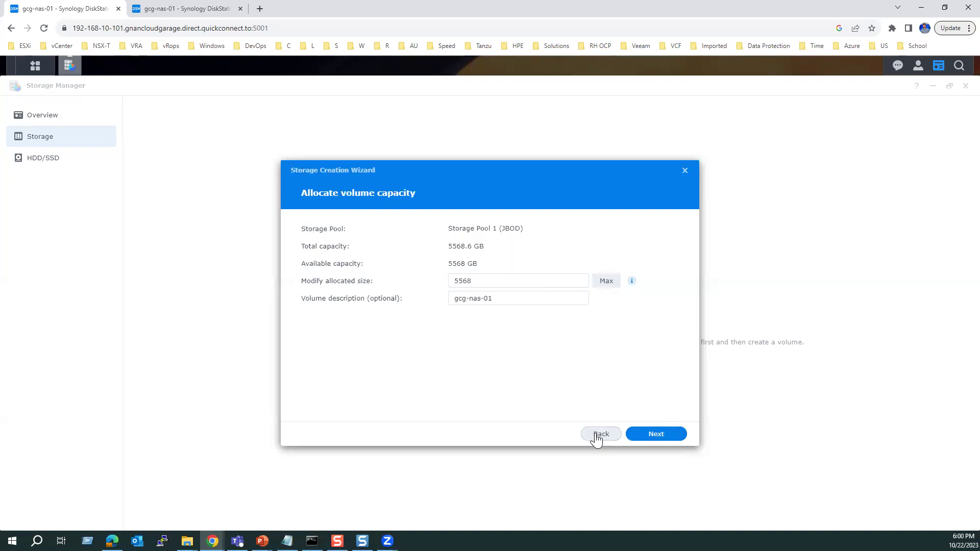
left_click(597, 436)
left_click(598, 436)
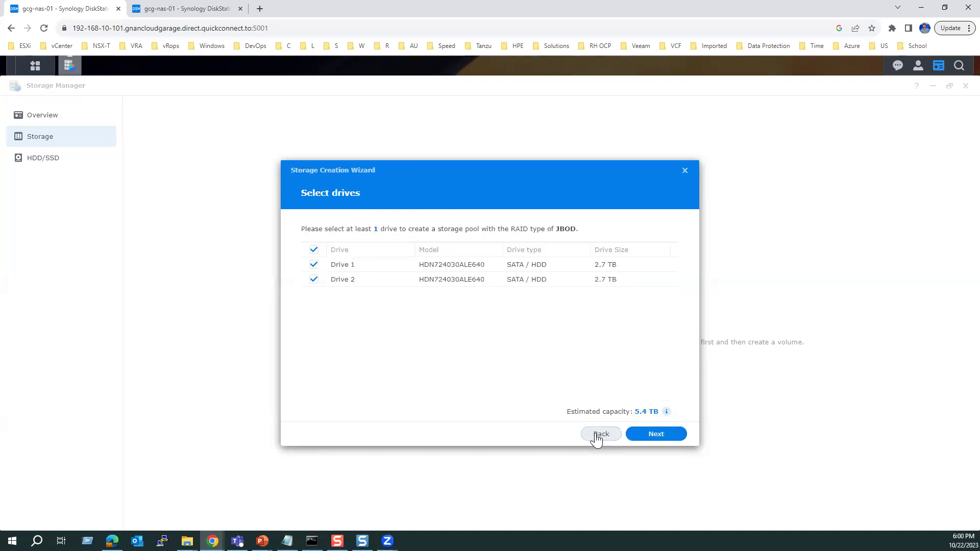
left_click(598, 437)
left_click(598, 436)
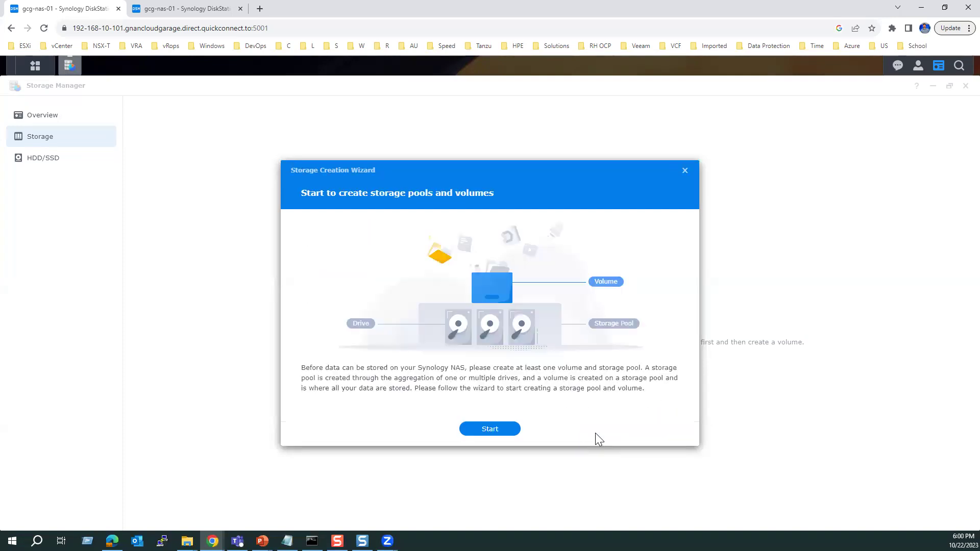
left_click(478, 433)
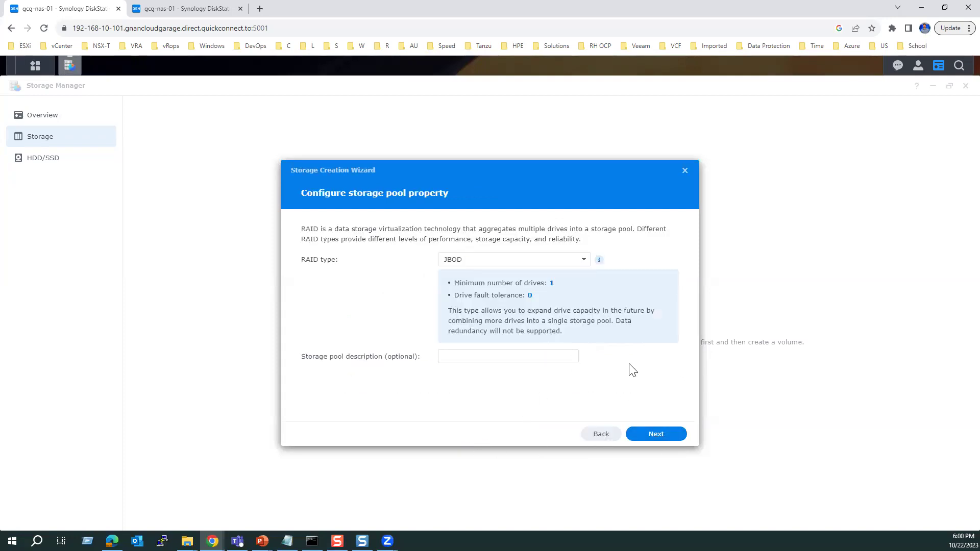
left_click(580, 265)
left_click(580, 265)
left_click(669, 435)
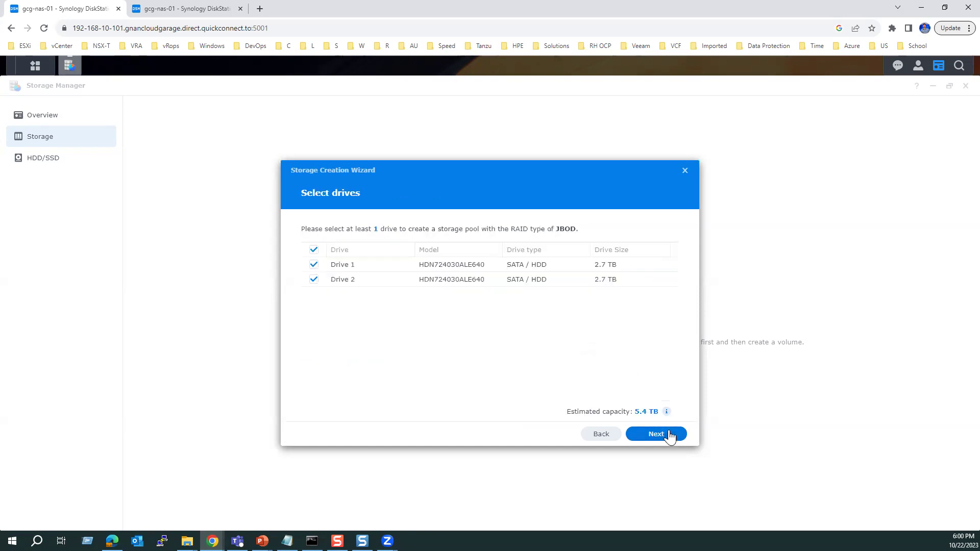
Create the JBOD storage pool from both drives with the 5568 GB gcg-nas-01 volume, accepting the bad-sector risk and erasure of the drives.
left_click(668, 434)
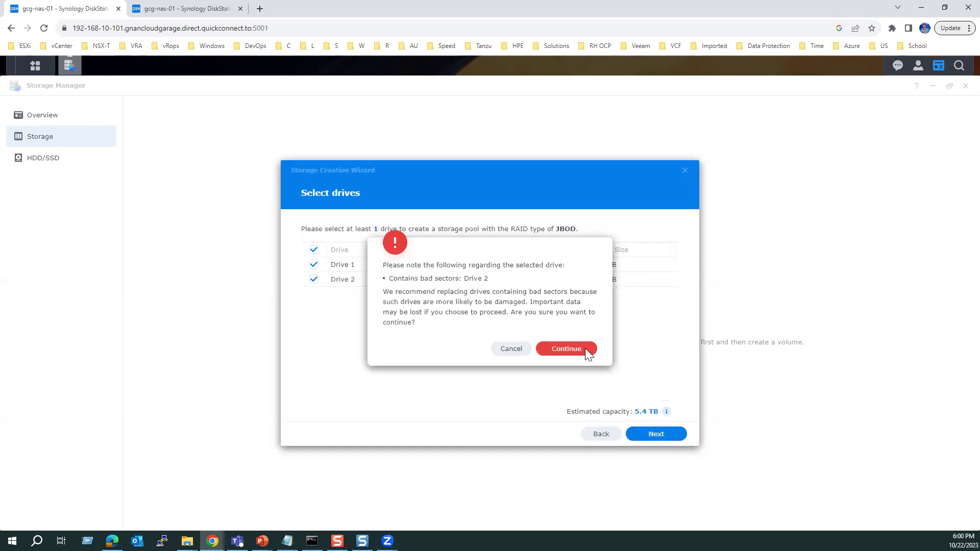
left_click(585, 348)
left_click(671, 438)
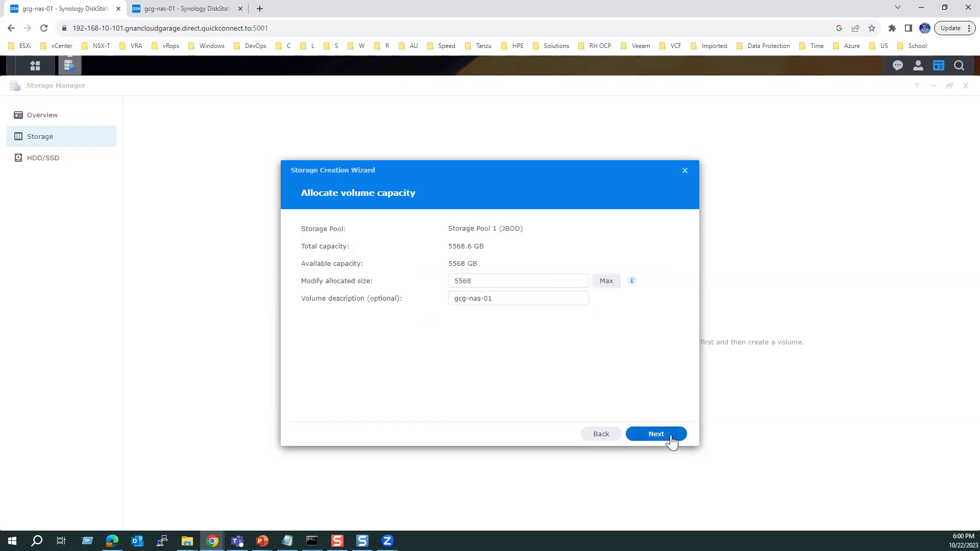
left_click(671, 437)
left_click(671, 435)
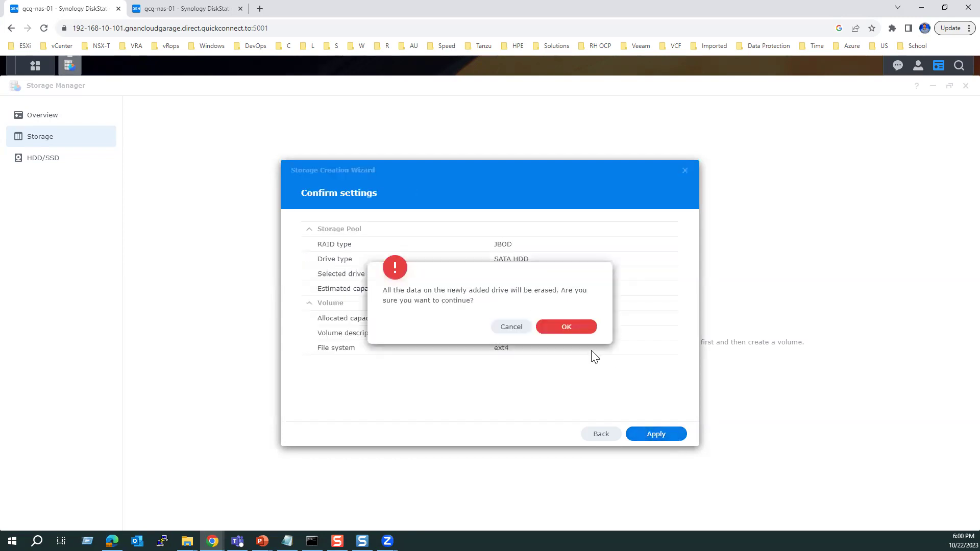
left_click(565, 329)
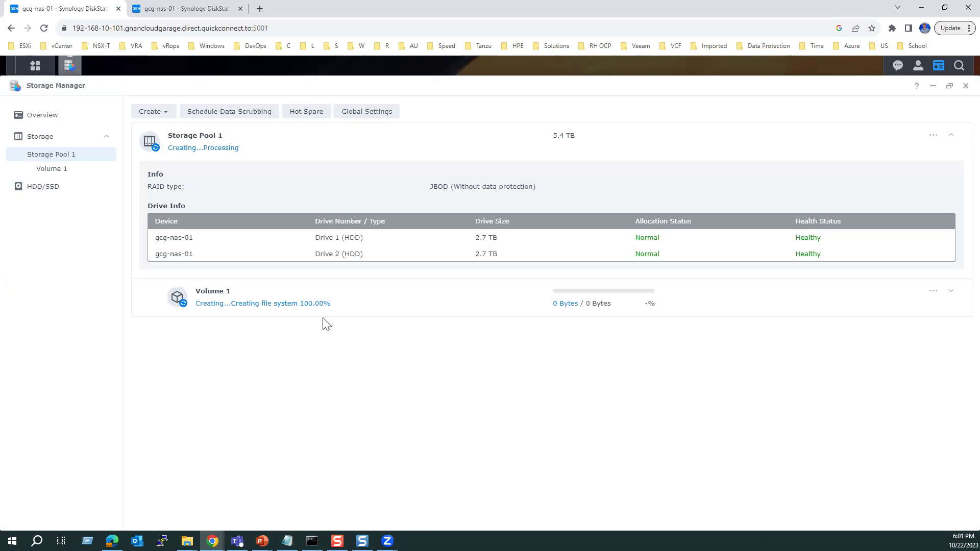
Check the new volume's details, the drive list and the overall system health in Storage Manager.
left_click(262, 302)
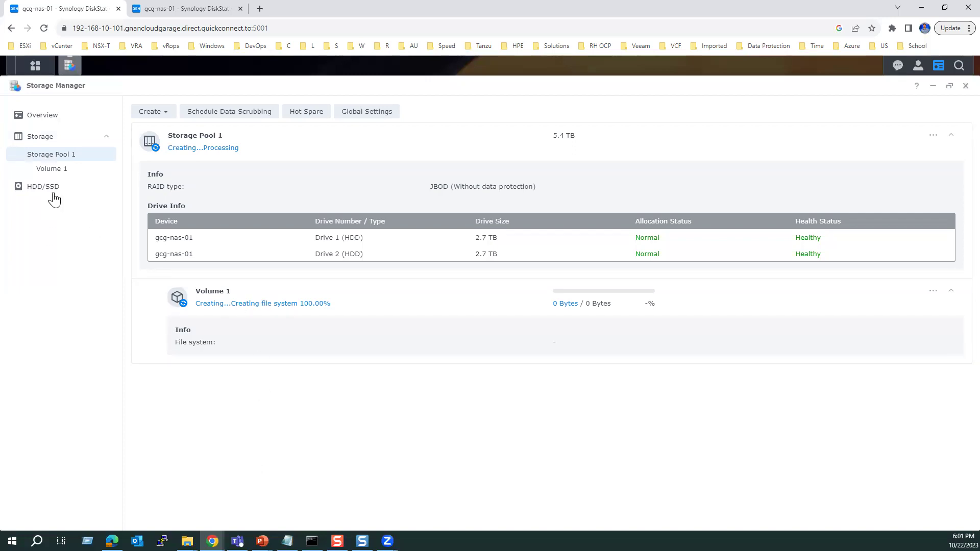
left_click(53, 171)
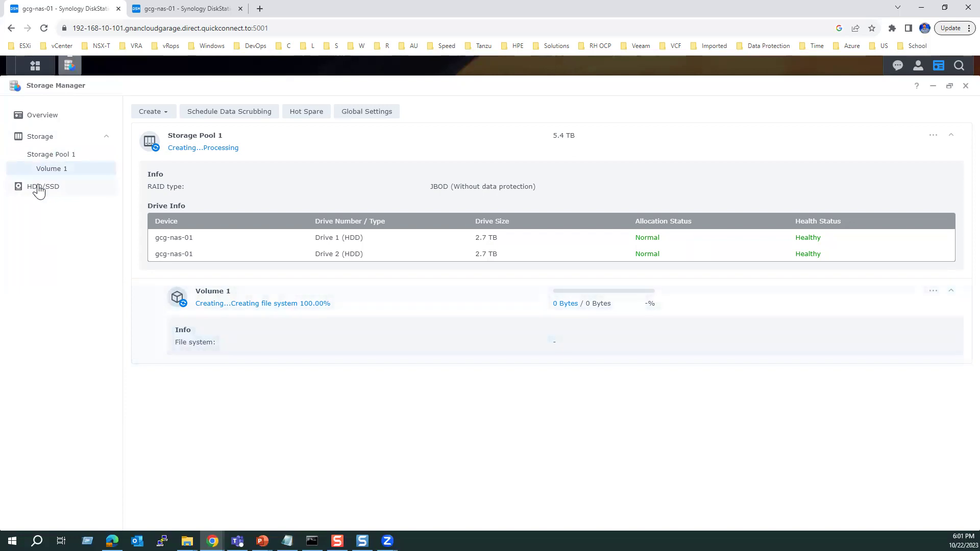
left_click(38, 190)
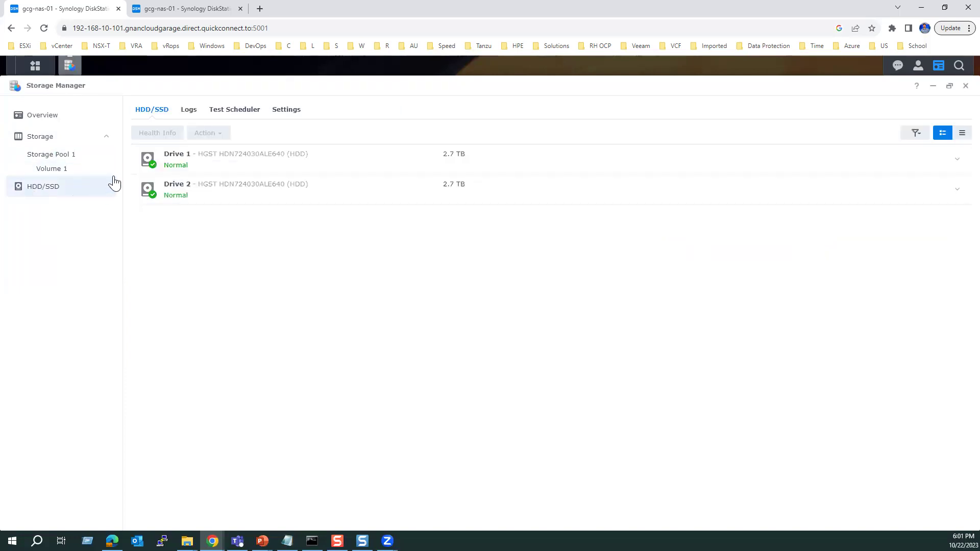
left_click(45, 121)
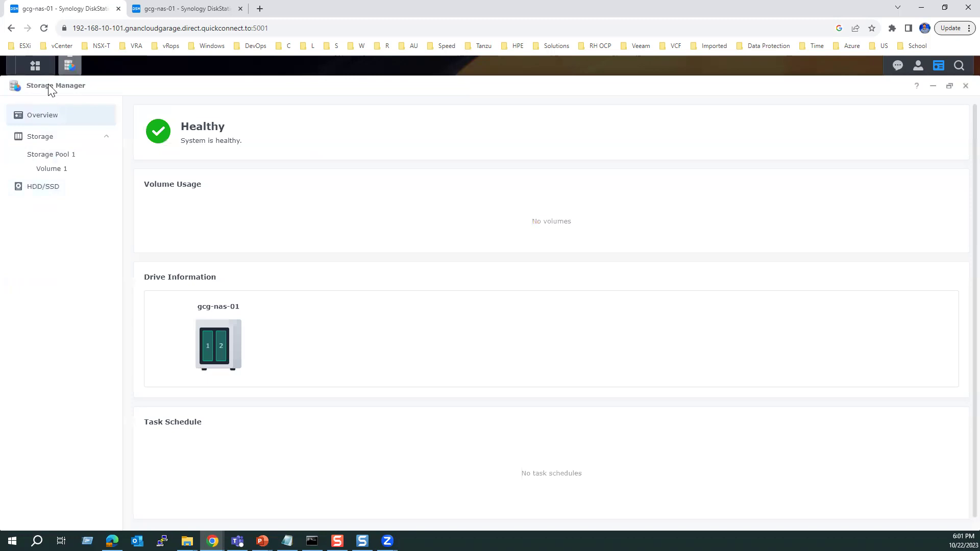
Open SAN Manager, dismiss the Storage Console tip, and look over the LUN and iSCSI target pages.
left_click(35, 65)
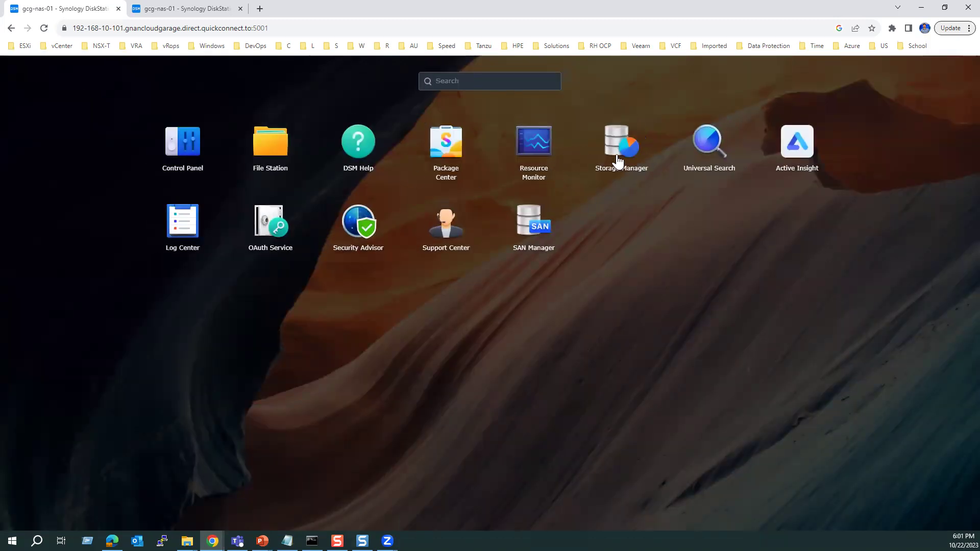
left_click(542, 222)
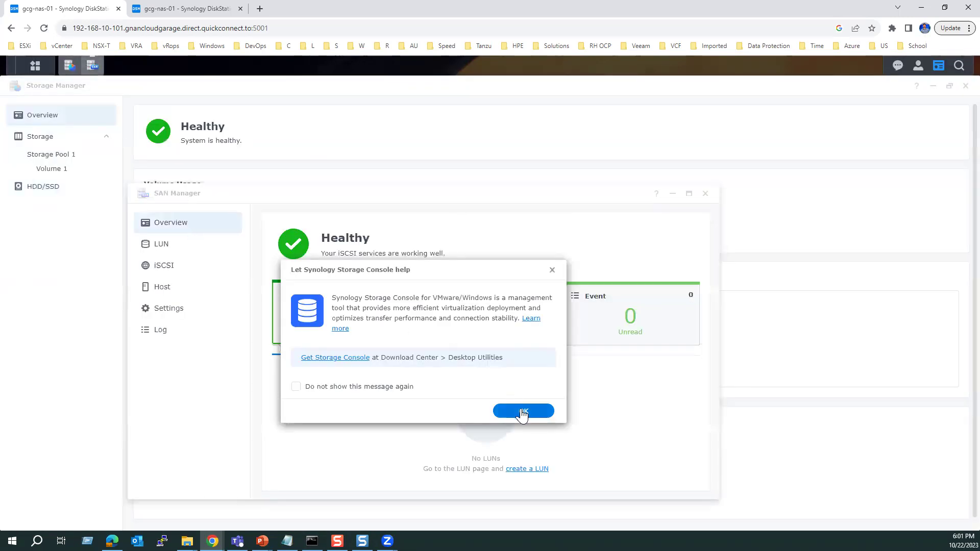
left_click(523, 412)
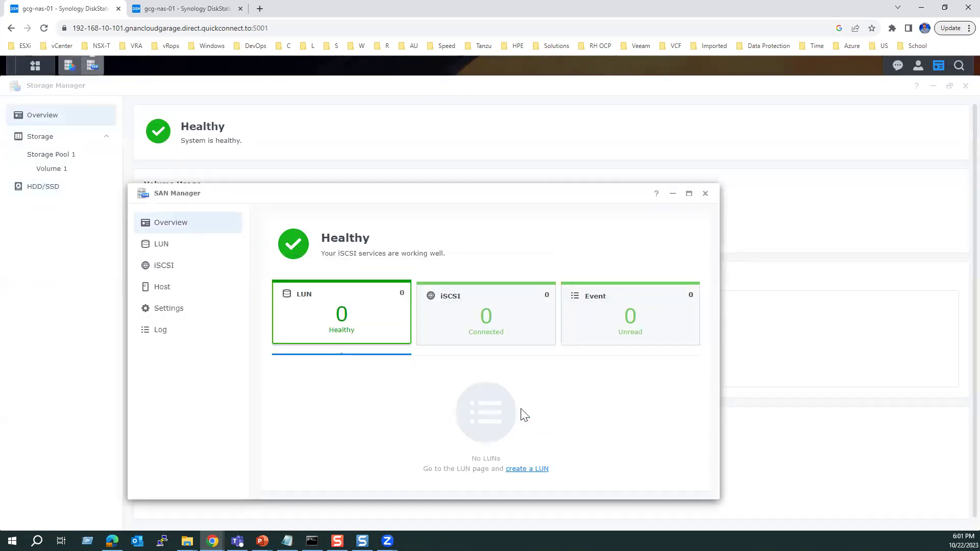
left_click(170, 251)
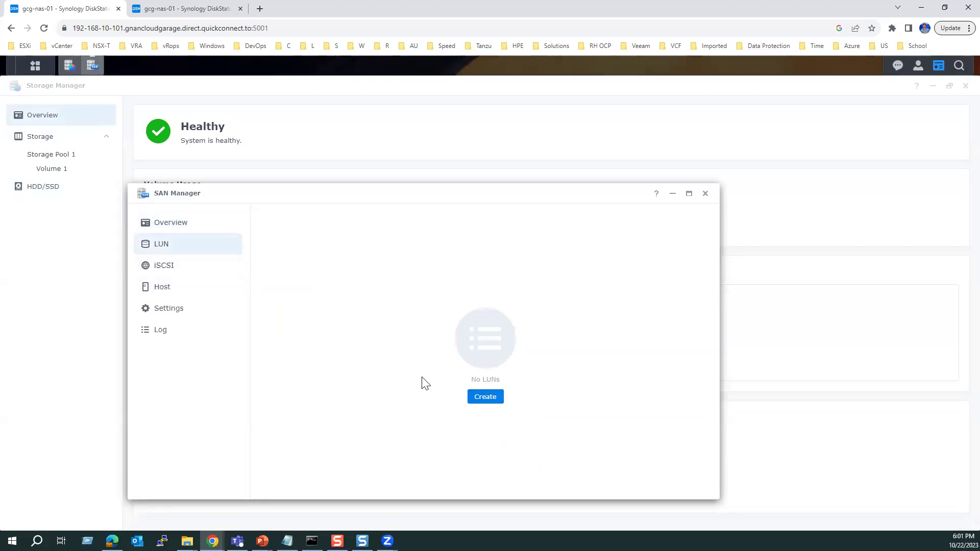
left_click(162, 269)
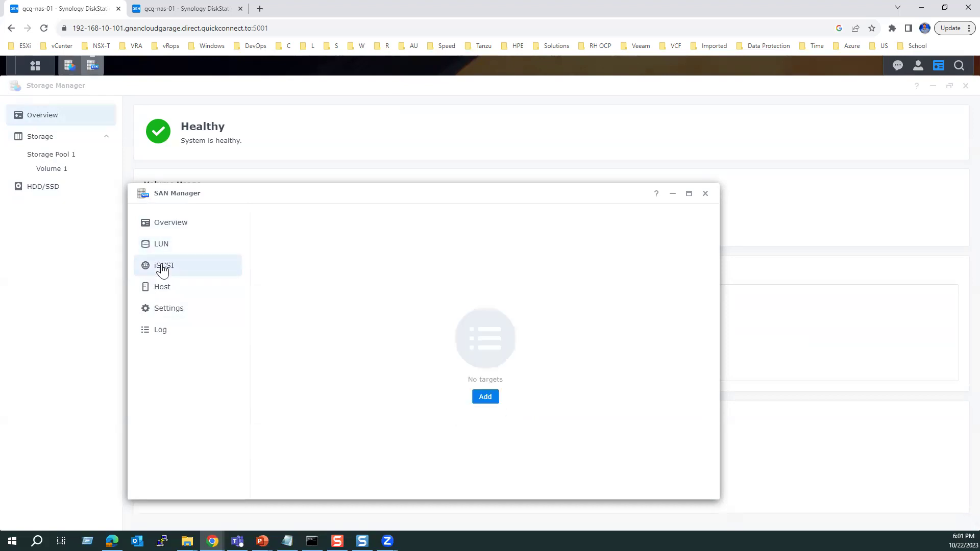
Start a new iSCSI target with the name Target-1, CHAP left off, and a new LUN mapped to it.
left_click(483, 402)
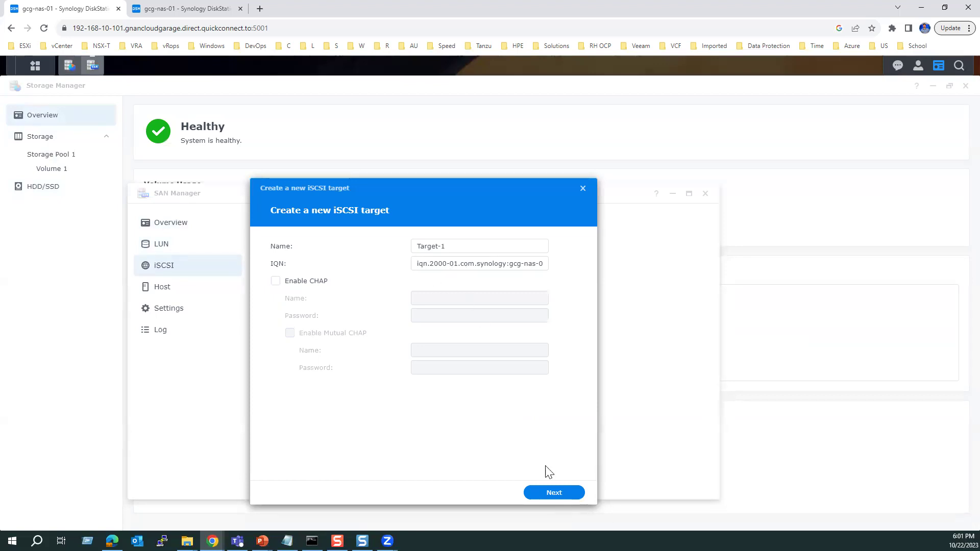
left_click(553, 493)
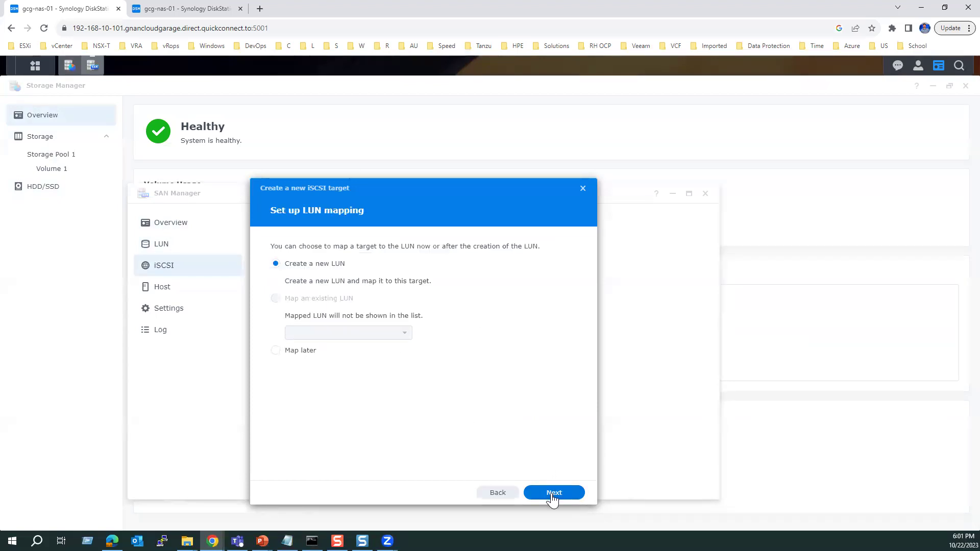
left_click(505, 494)
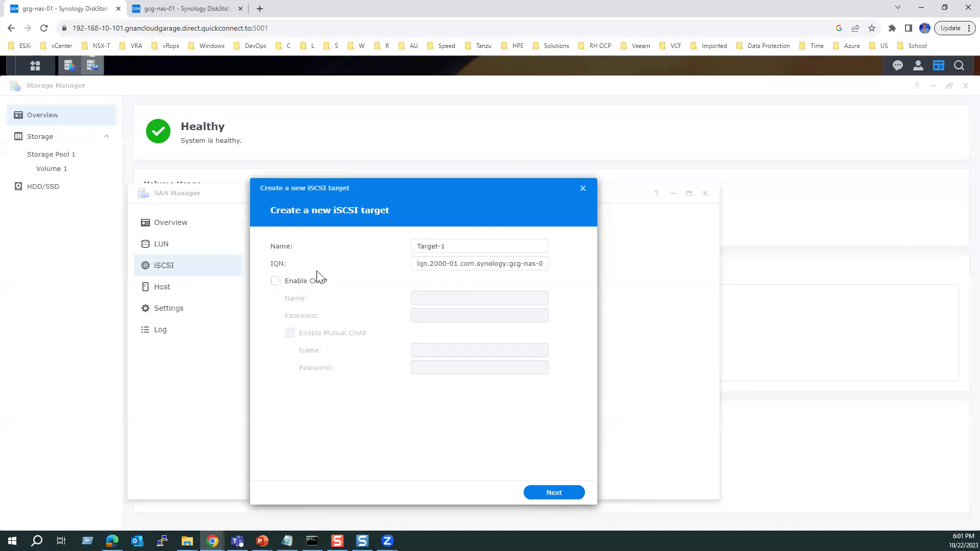
left_click(561, 497)
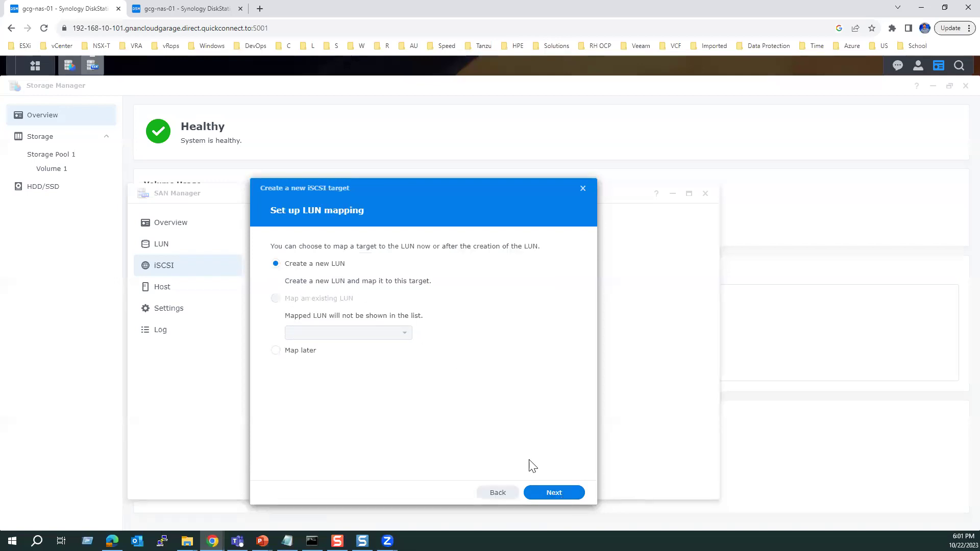
left_click(559, 497)
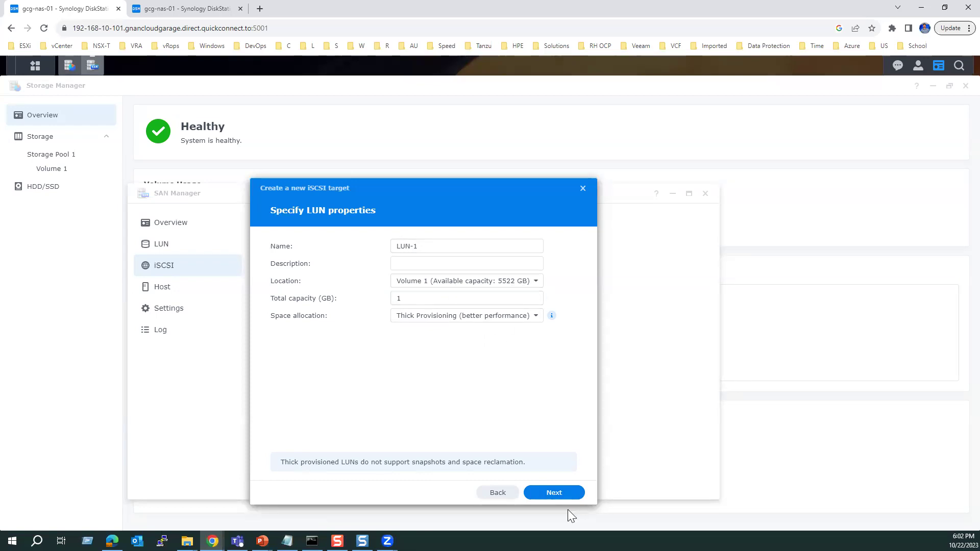
Give LUN-1 on Volume 1 thin provisioning and a 5522 GB total capacity, finish creating the target, and check the LUN's details.
left_click(419, 299)
left_click(537, 317)
left_click(519, 353)
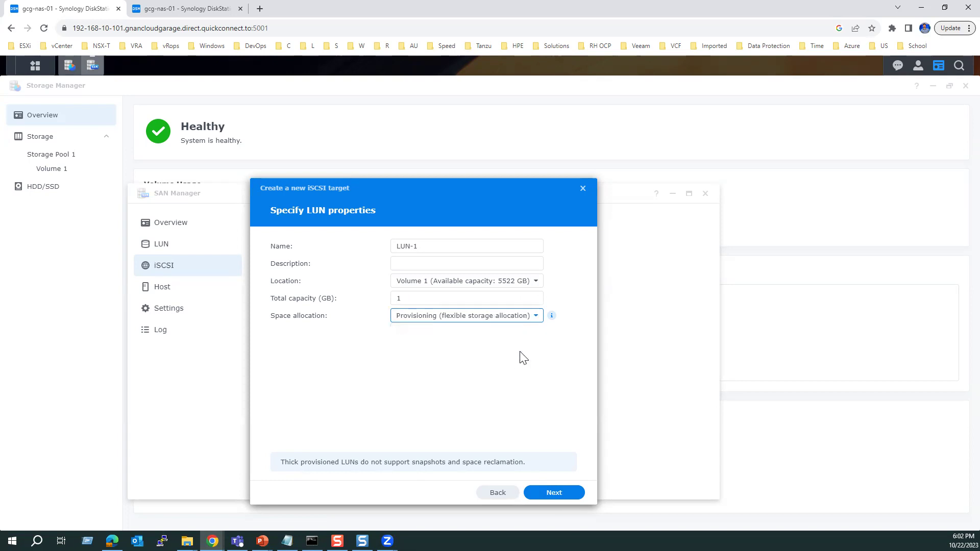
left_click(439, 300)
left_click_drag(459, 302, 369, 304)
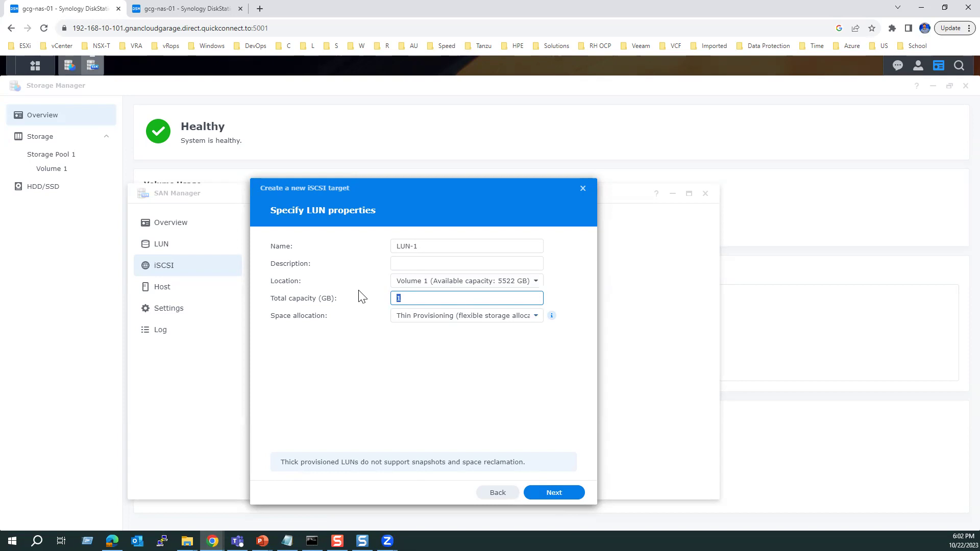
type("5522")
left_click(554, 494)
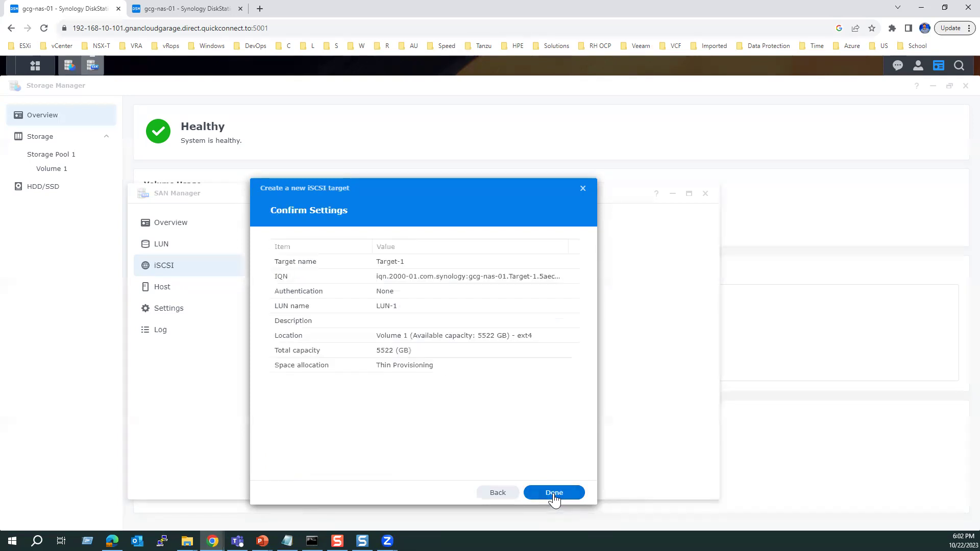
left_click(554, 493)
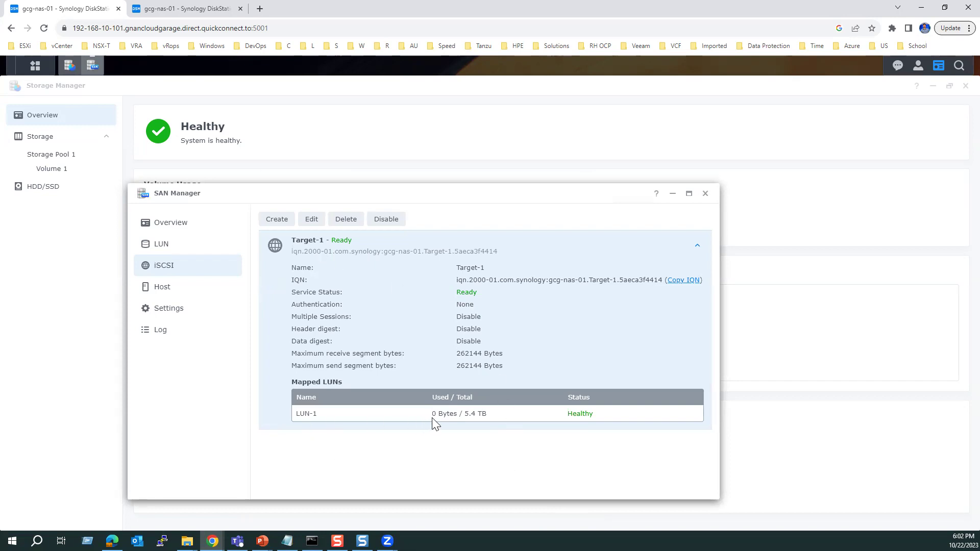
left_click(160, 250)
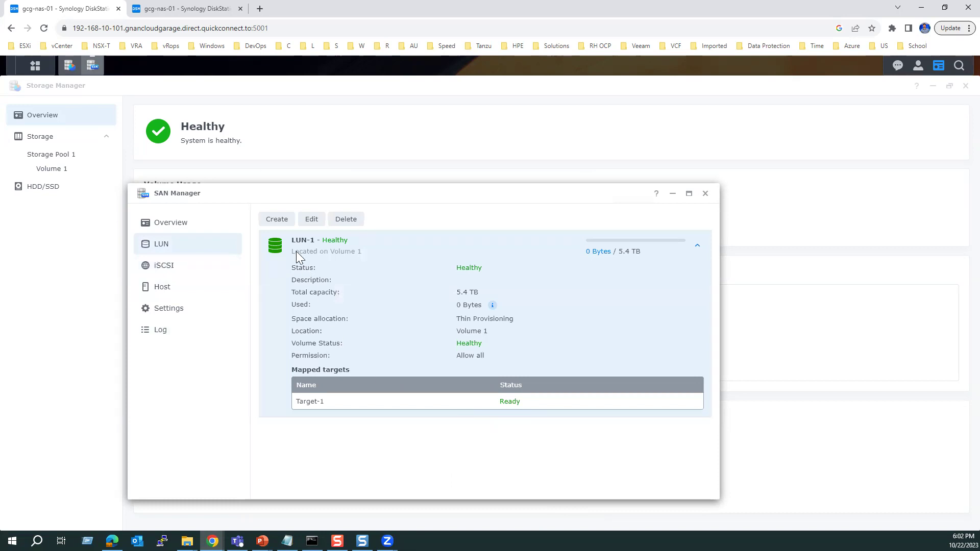
left_click(160, 292)
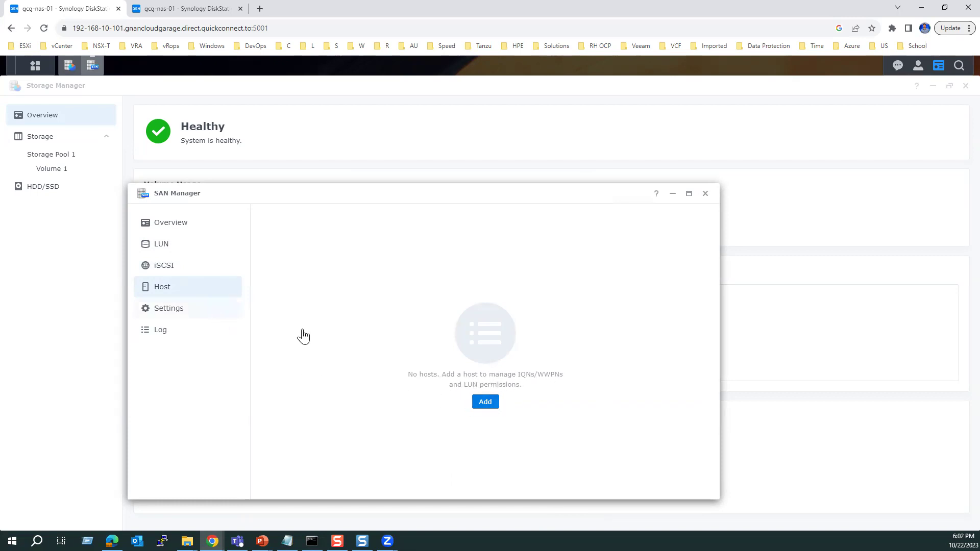
left_click(489, 404)
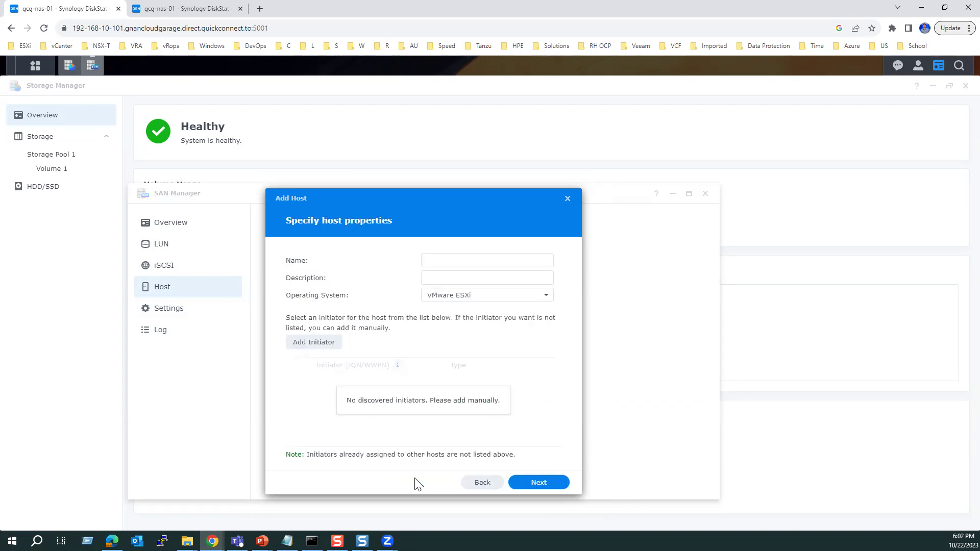
left_click(466, 260)
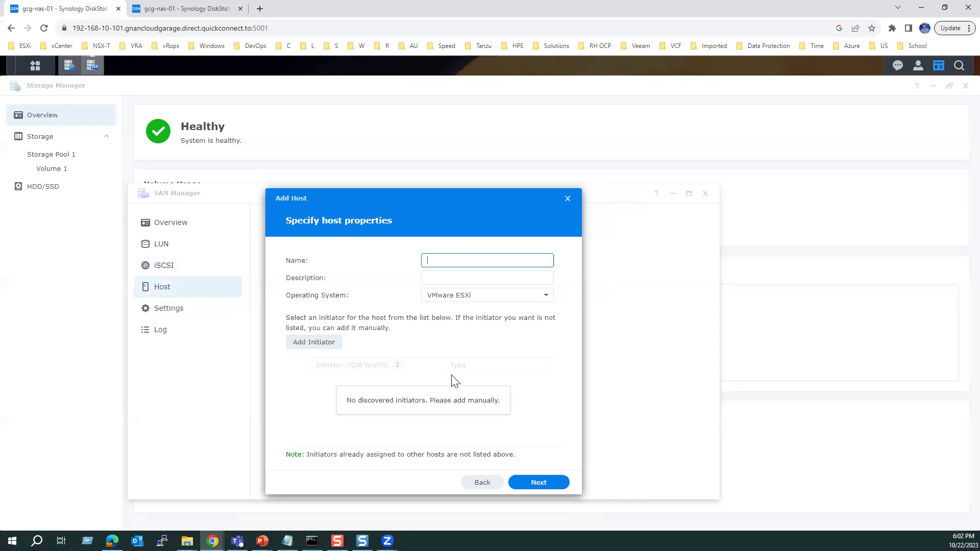
left_click(484, 483)
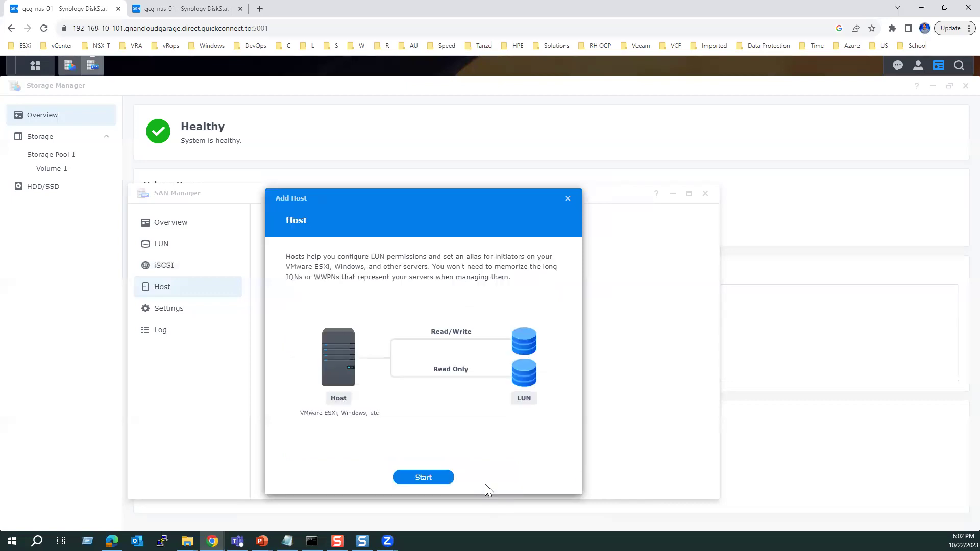
left_click(567, 199)
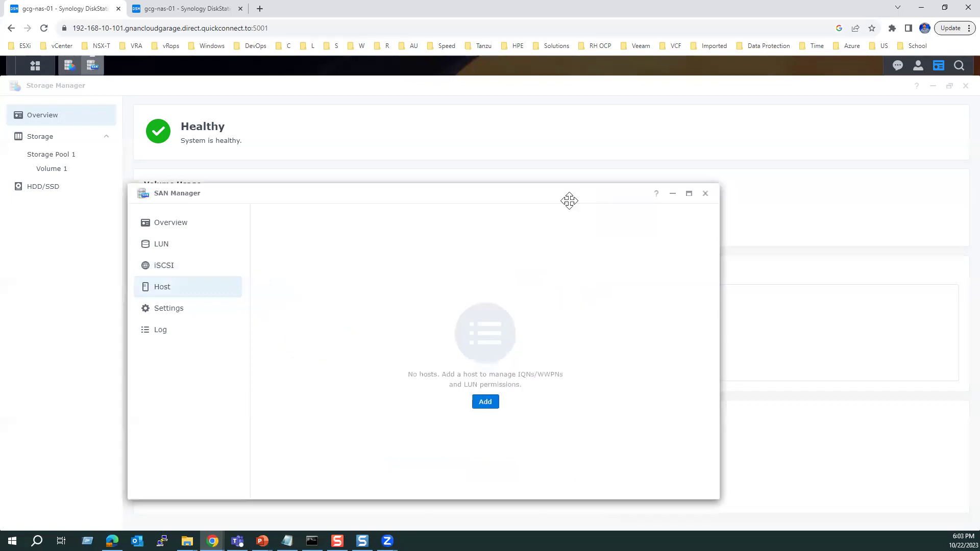
Close SAN Manager and check the status of Volume 1 in Storage Manager.
left_click(705, 194)
left_click(59, 175)
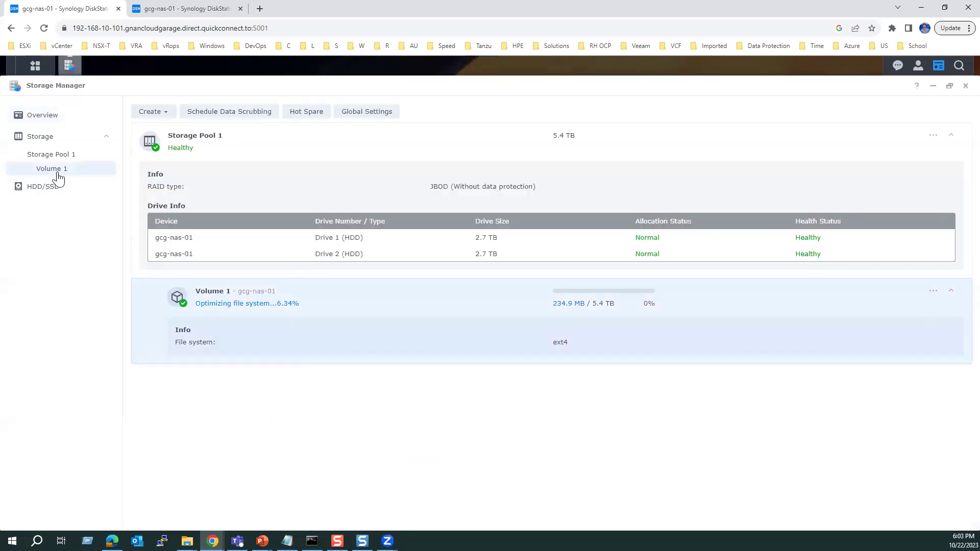
Reopen SAN Manager, dismiss the Storage Console tip, check its overview and host page, and close it again.
left_click(34, 66)
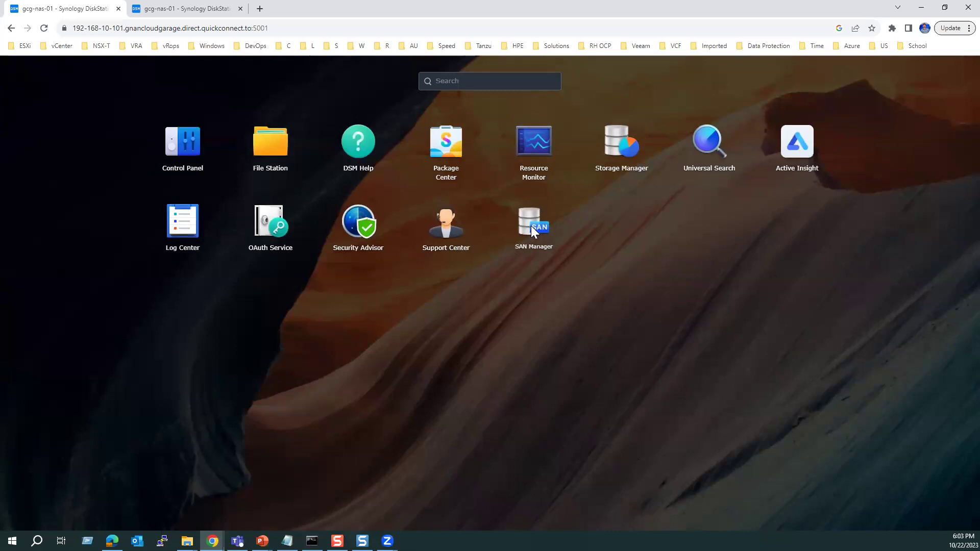
left_click(531, 226)
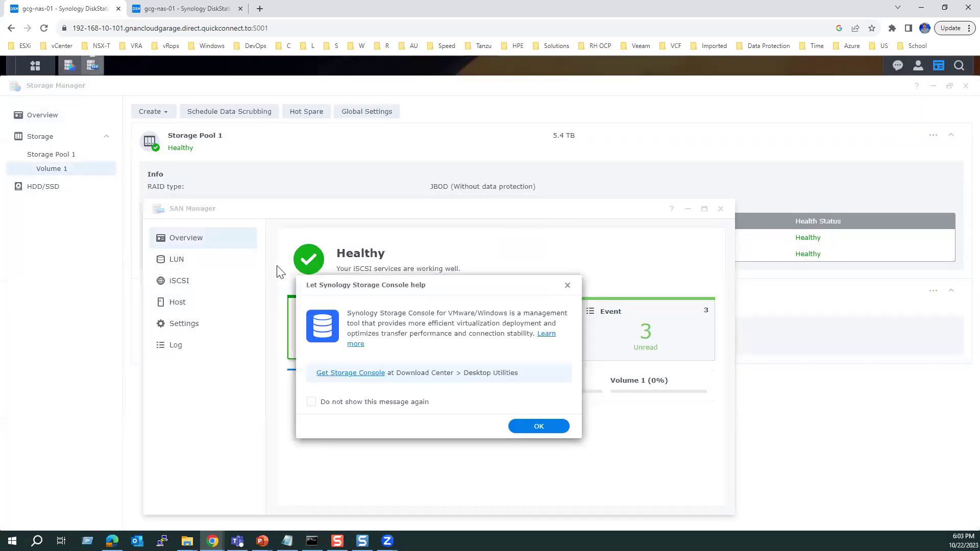
left_click(567, 285)
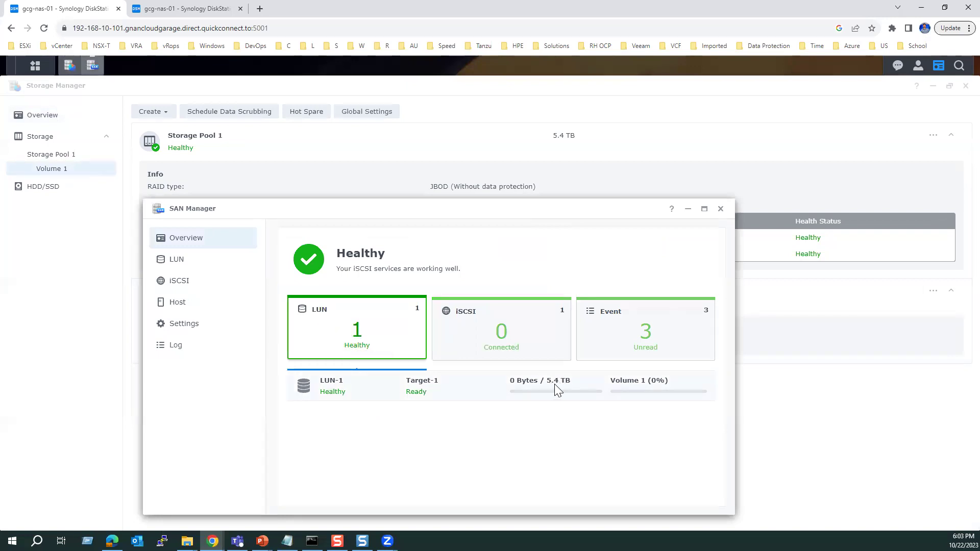
left_click(177, 306)
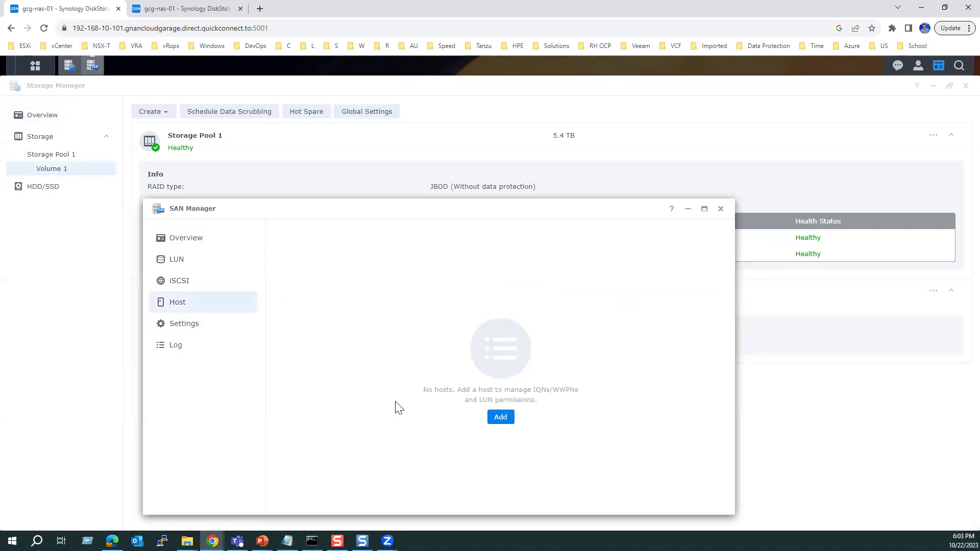
left_click(720, 209)
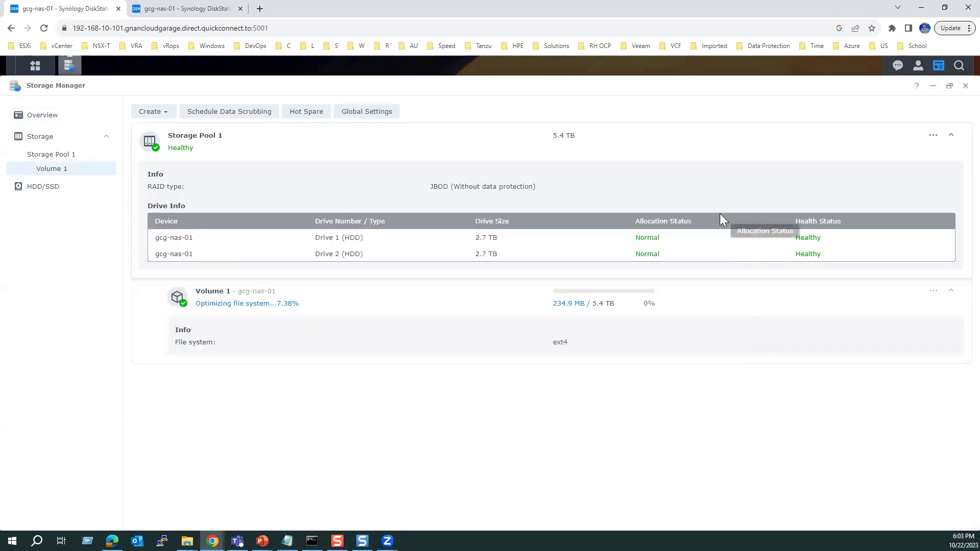